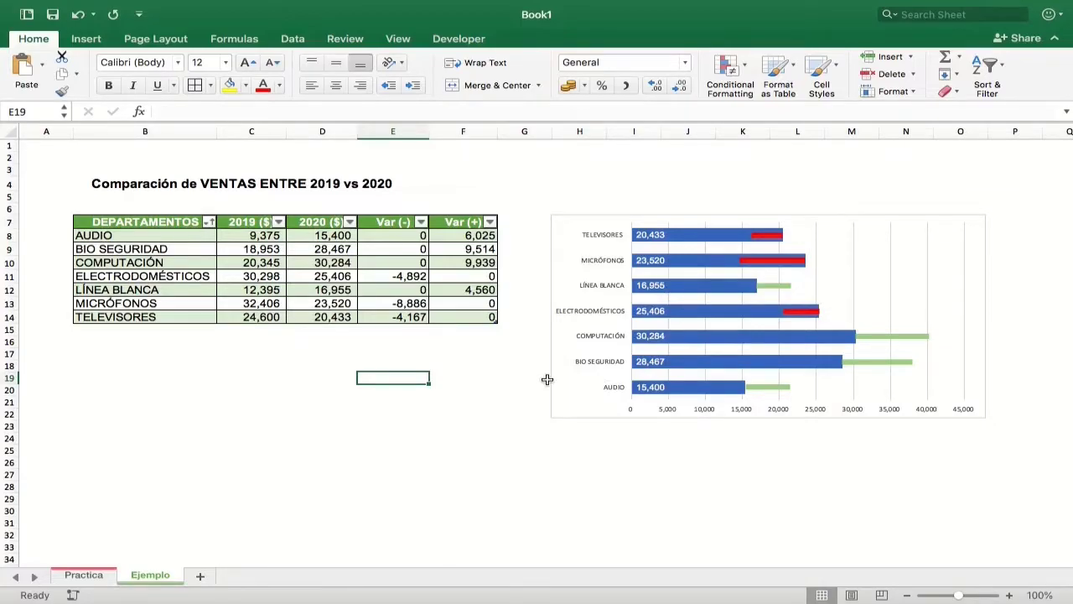
- Examine the Ejemplo sheet's sales table, including the 2019, 2020, Var (-) and Var (+) columns and the variance formulas
left_click_drag(131, 223, 445, 308)
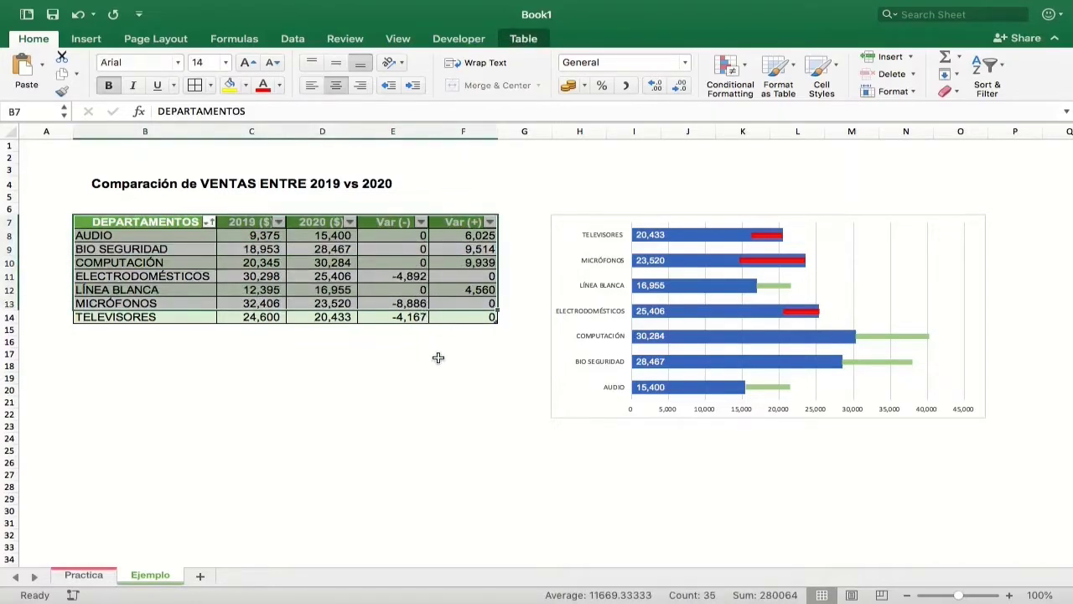
left_click(438, 359)
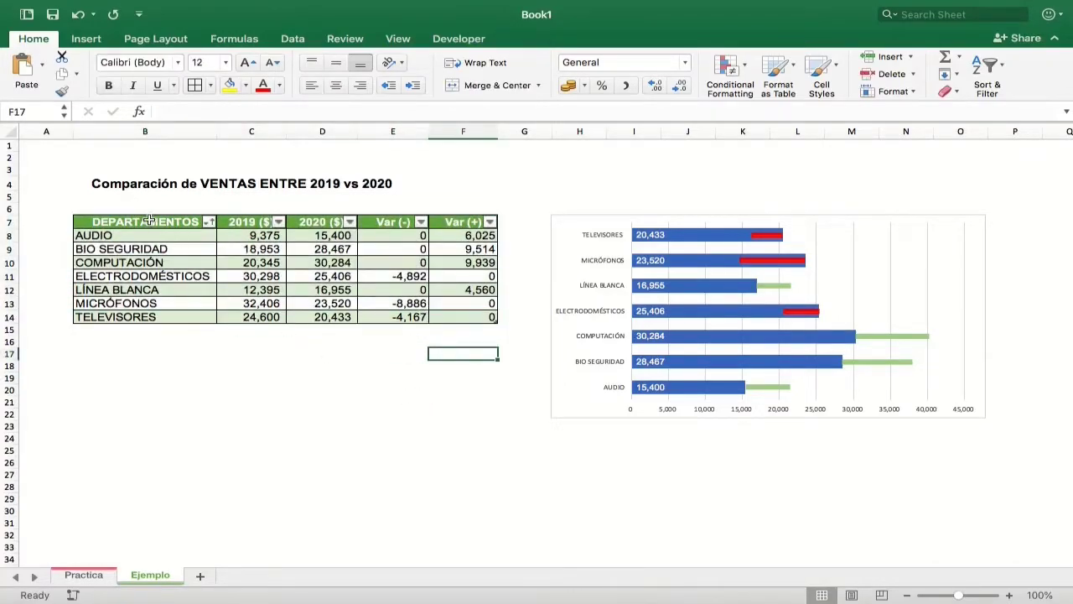
left_click_drag(155, 234, 153, 317)
left_click_drag(264, 235, 267, 316)
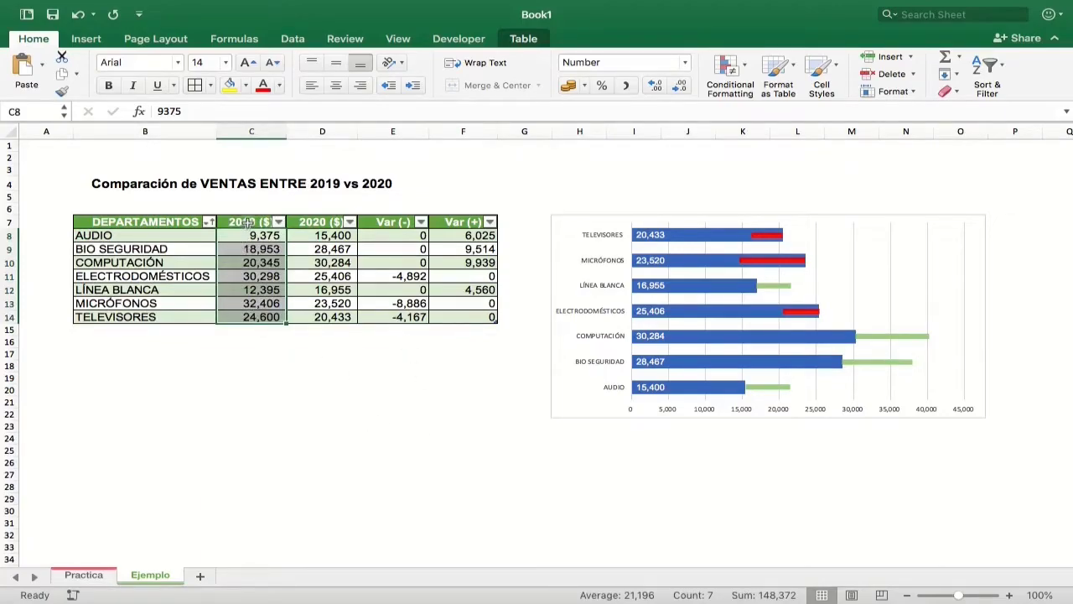
left_click_drag(340, 234, 336, 318)
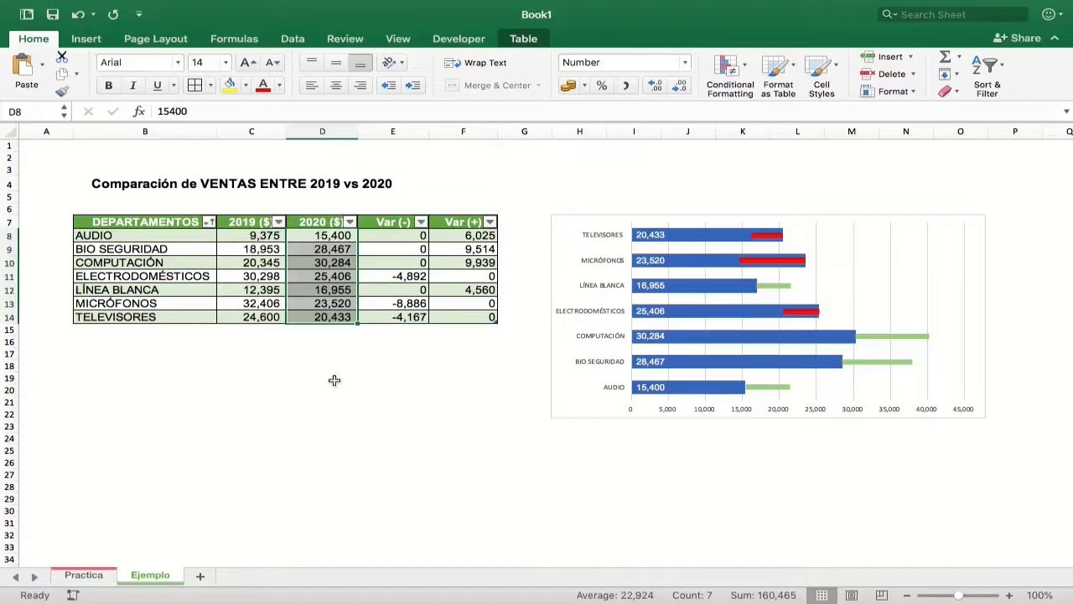
left_click(392, 376)
left_click_drag(396, 235, 401, 319)
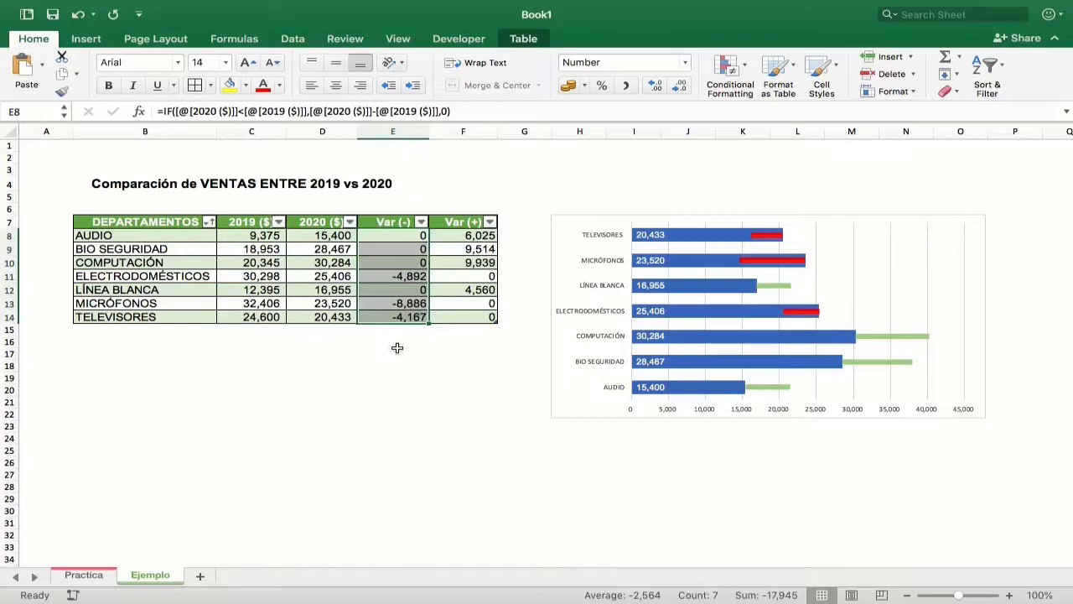
left_click(467, 235)
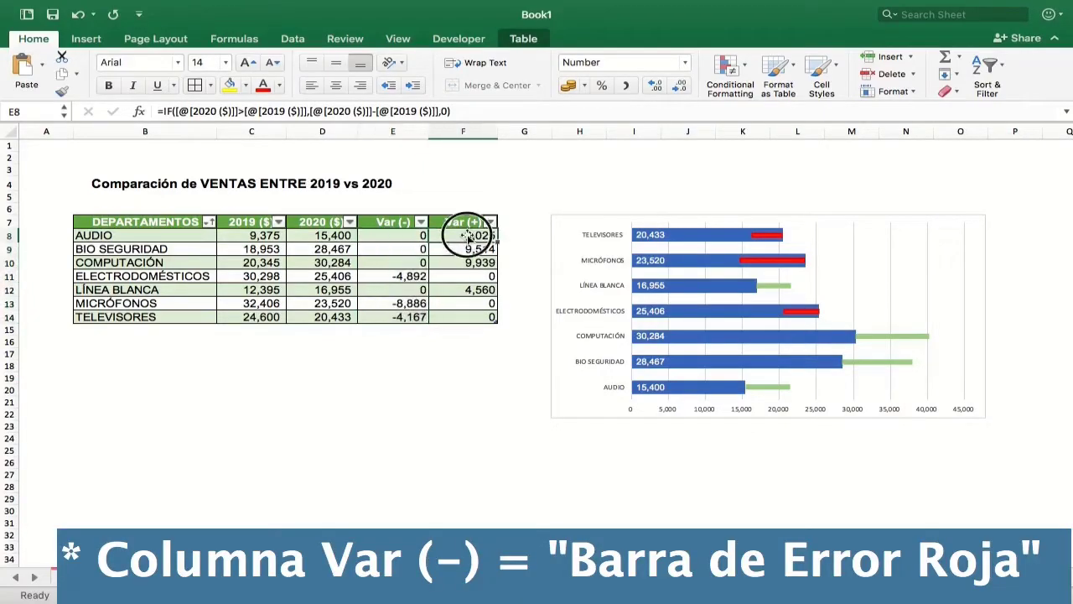
left_click_drag(467, 236, 465, 317)
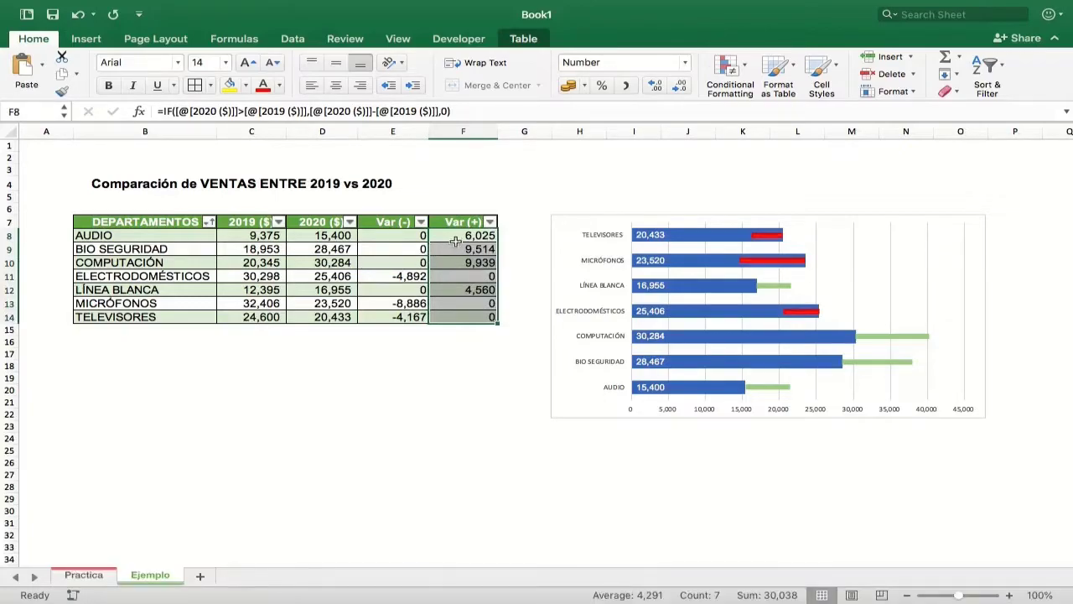
left_click(461, 235)
left_click(265, 235)
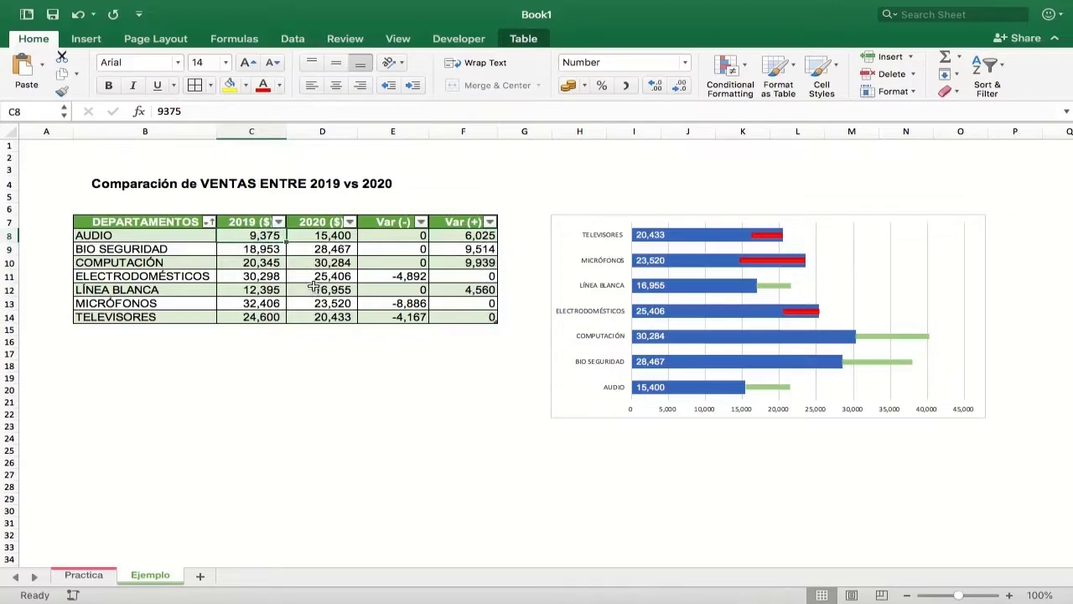
left_click(330, 237)
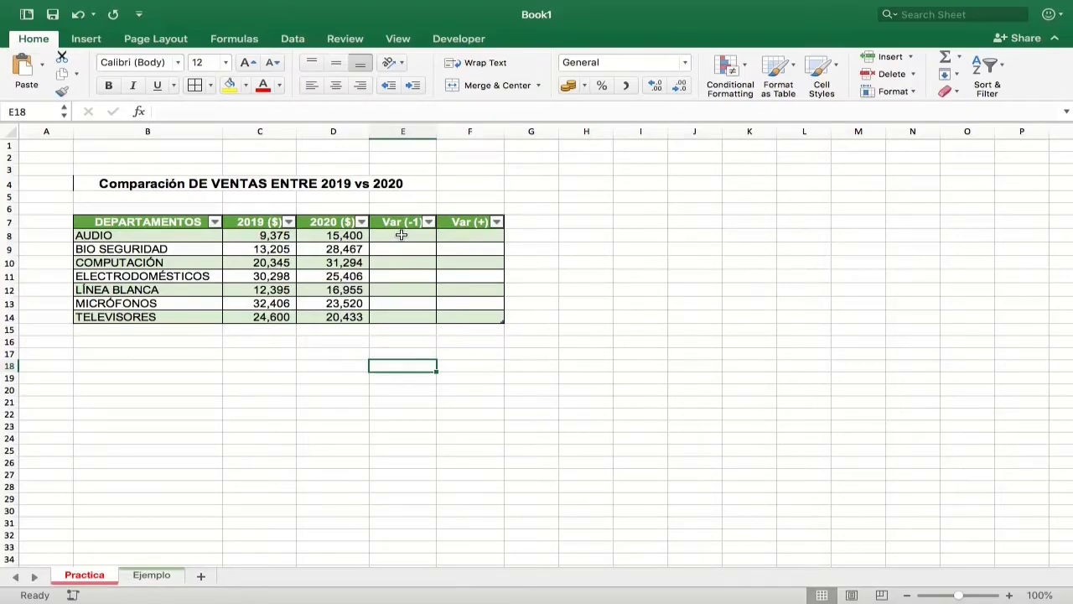
- Start an IF formula in E8 of the Practica sheet that tests whether 2020 ($) is less than 2019 ($)
left_click(462, 235)
left_click_drag(462, 235, 463, 317)
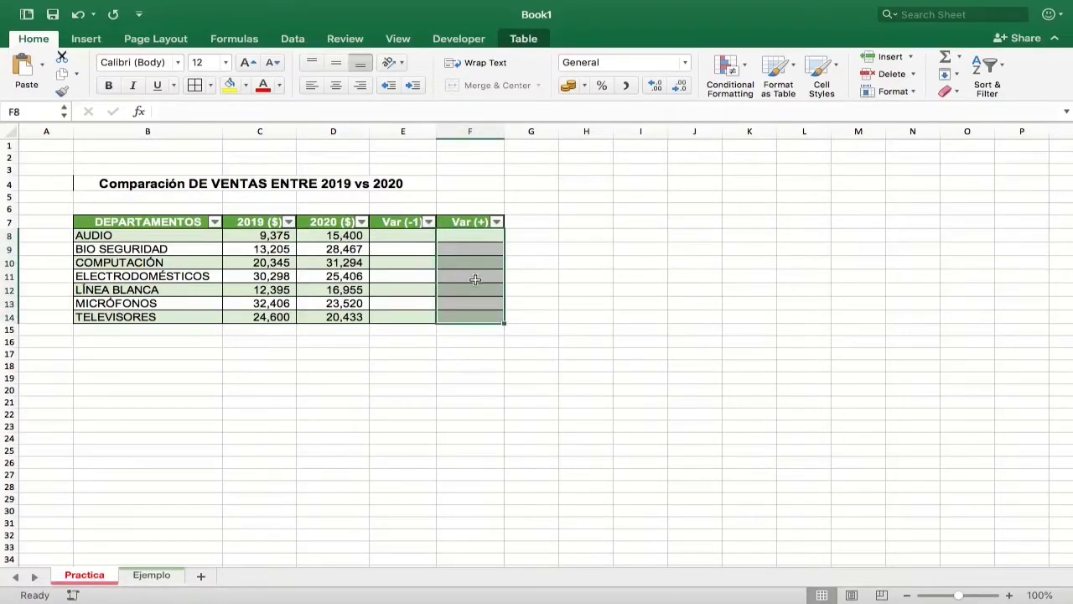
key("Left")
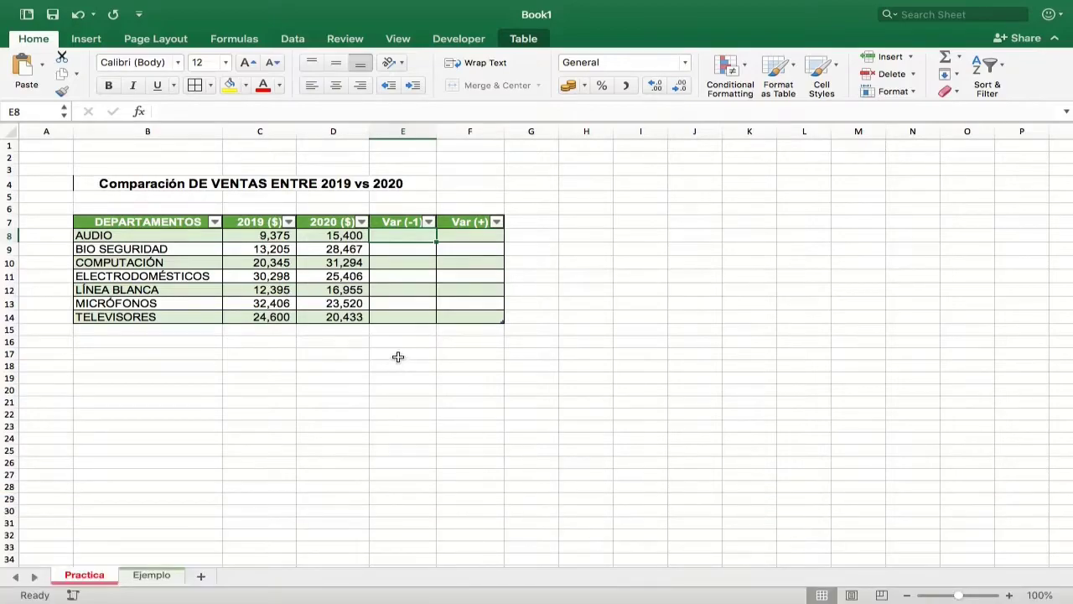
type("=if")
key("Tab")
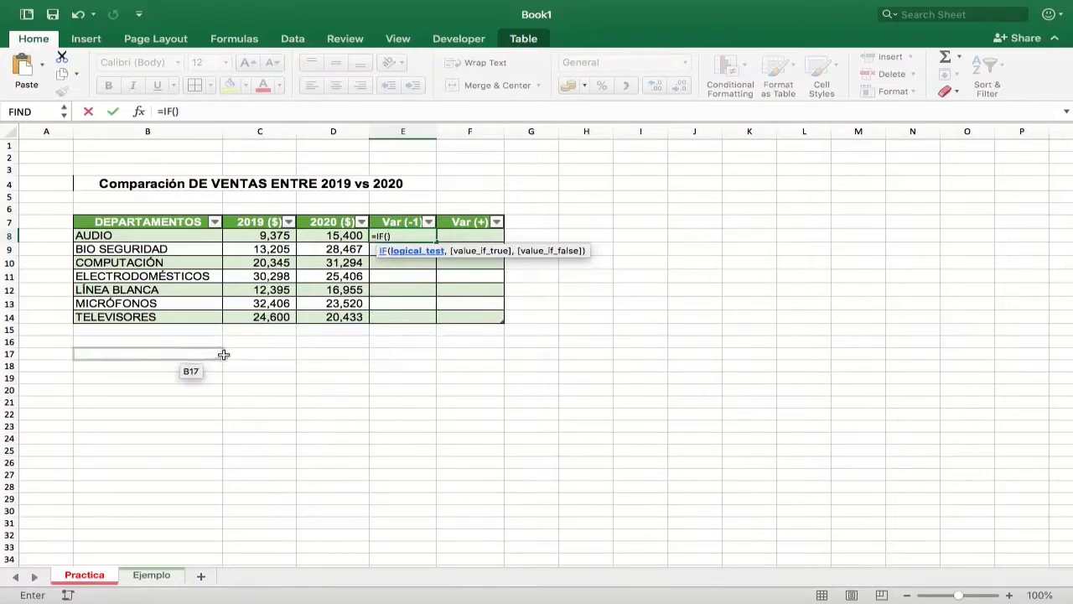
left_click(334, 236)
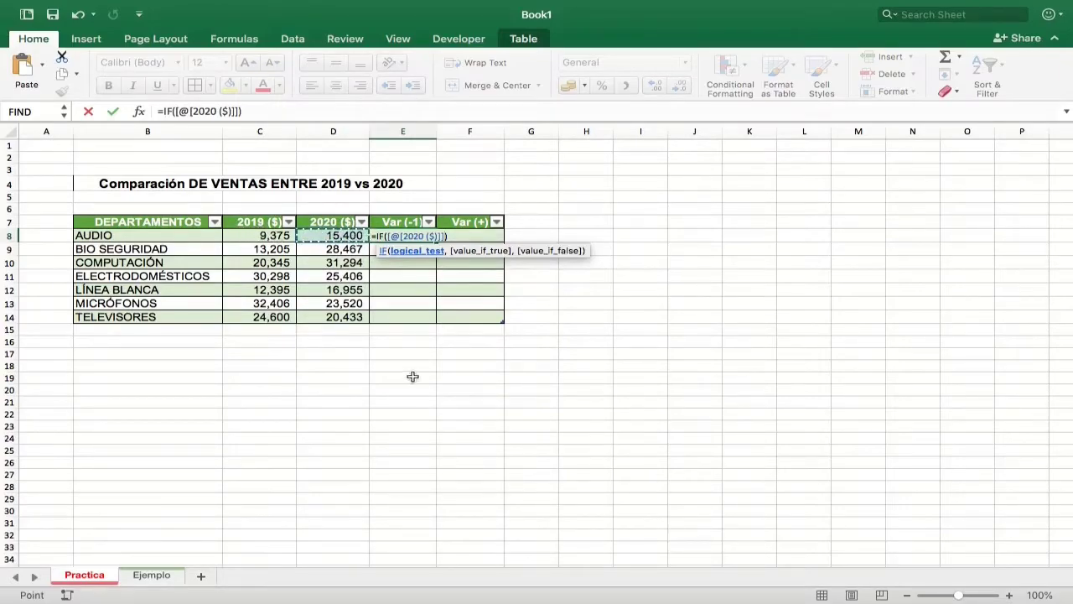
type("<")
left_click(266, 234)
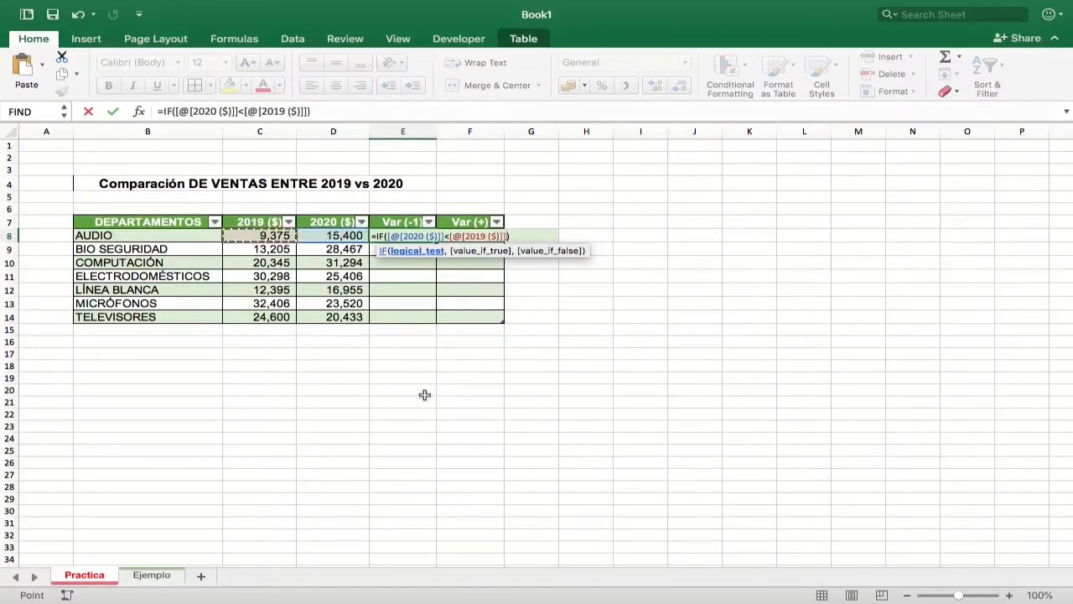
- Complete the Var (-1) formula with 2020 ($) minus 2019 ($) if true and 0 if false, and fill the whole column with it
type(",")
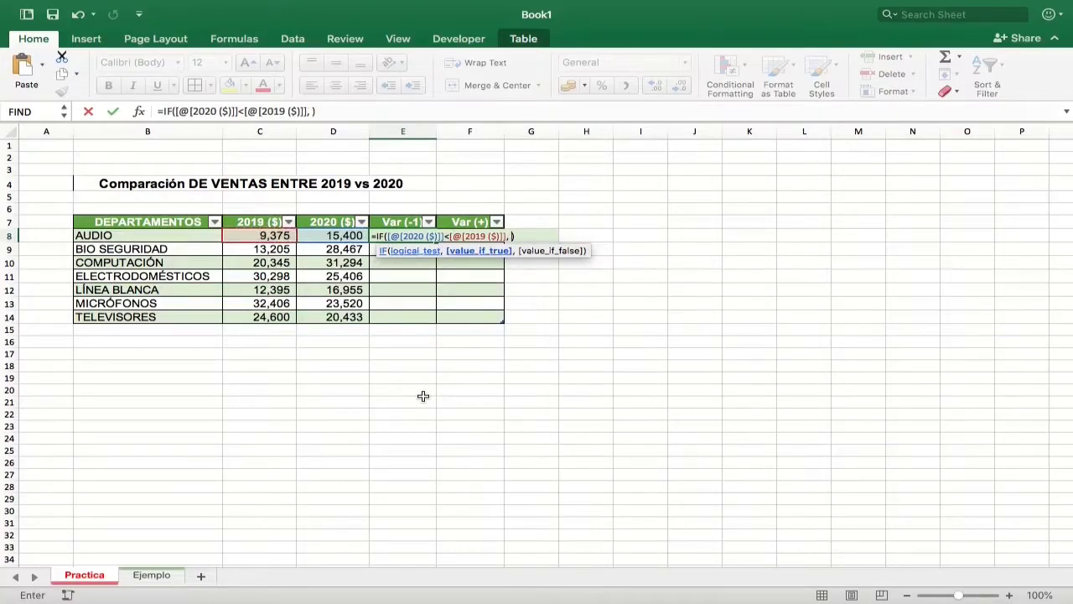
left_click(345, 236)
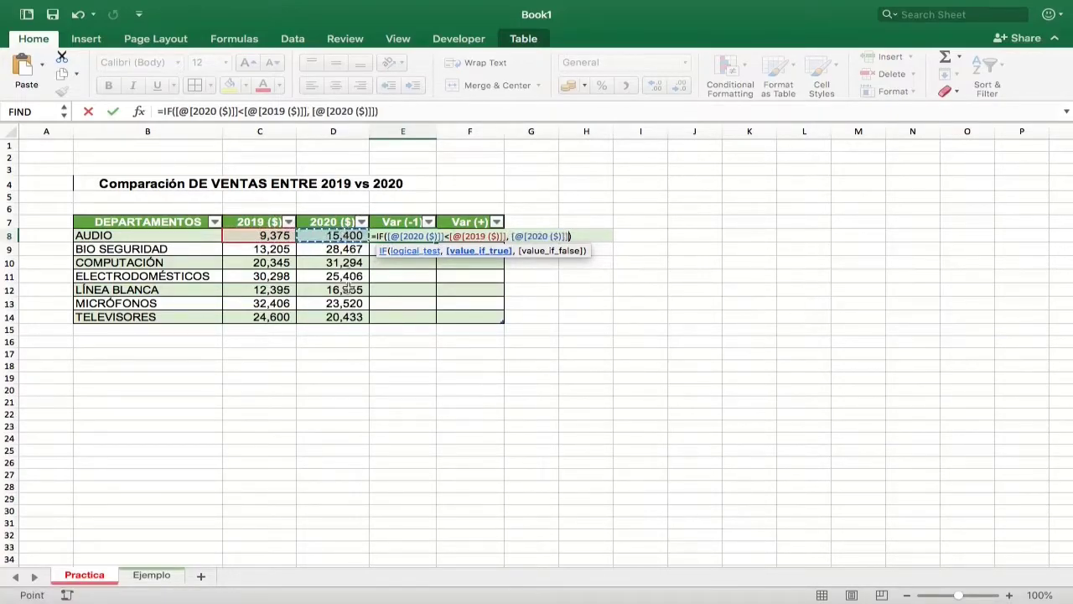
type("-")
left_click(266, 239)
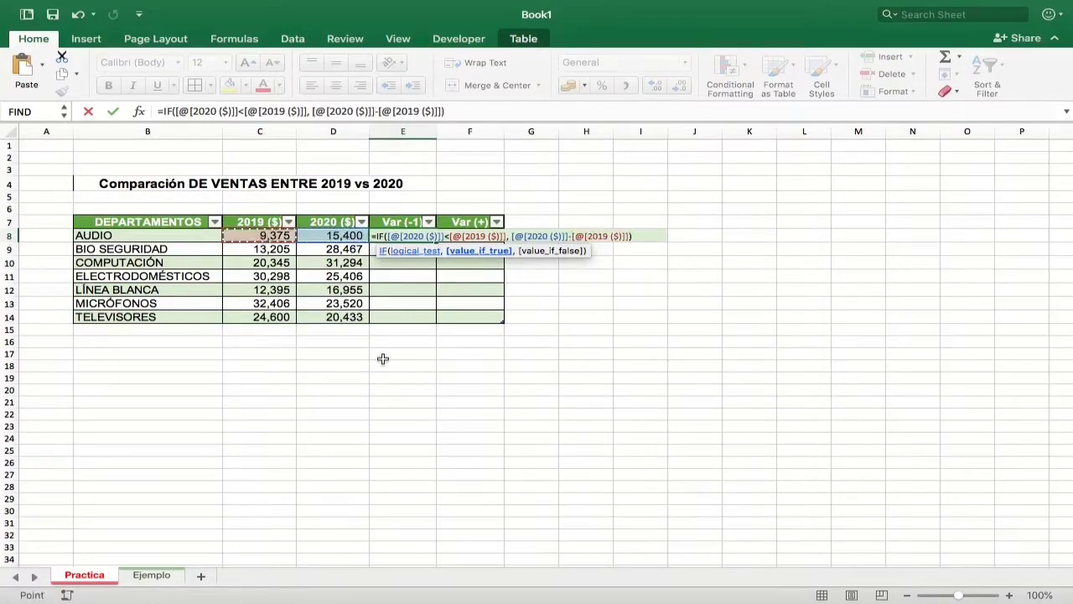
type(",")
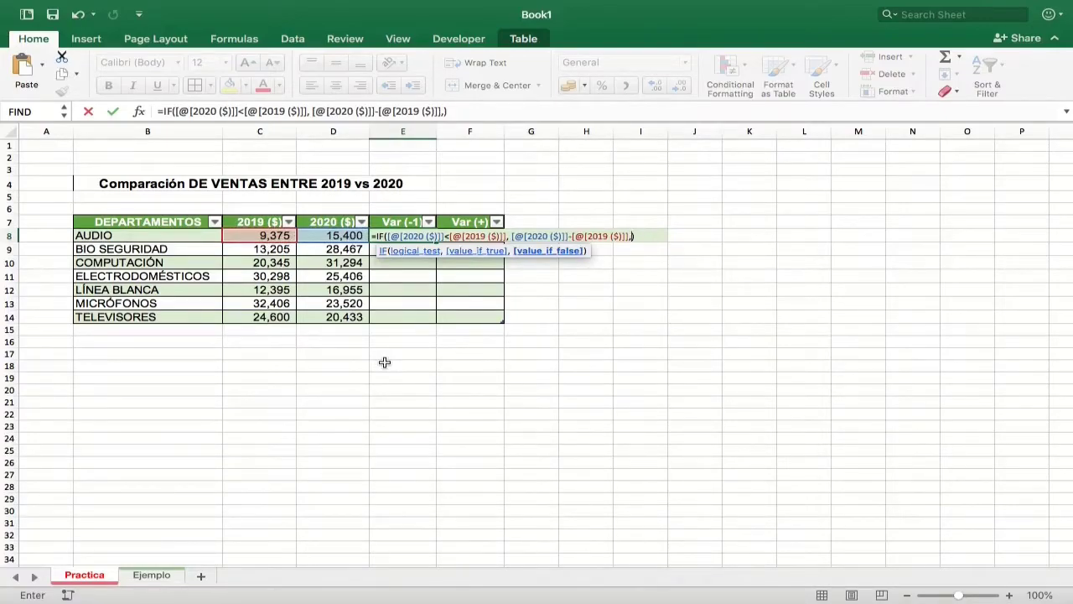
type("0)")
key("Return")
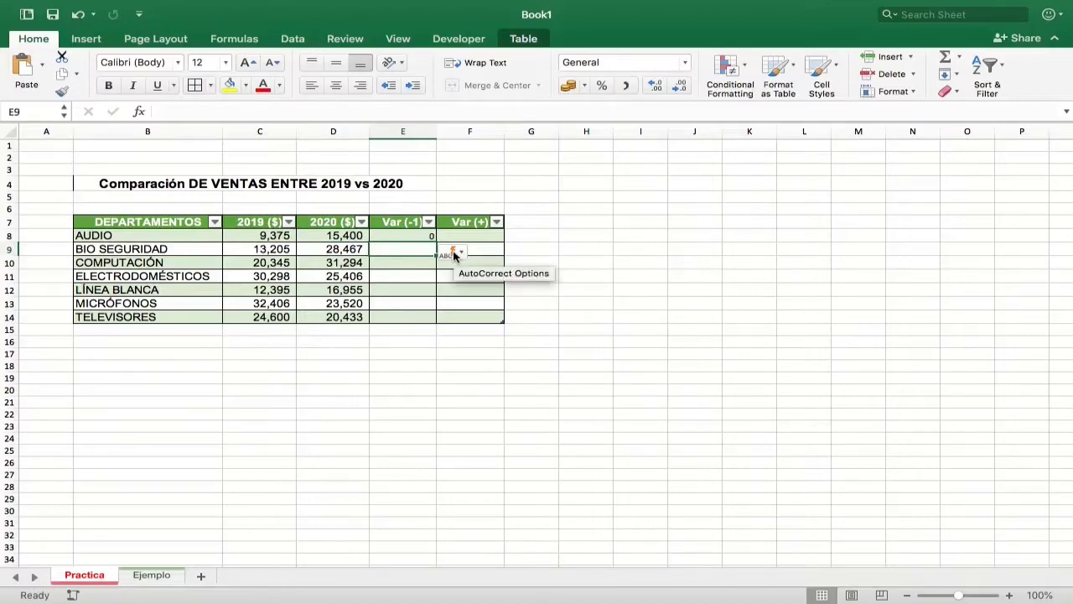
left_click(455, 252)
left_click(466, 276)
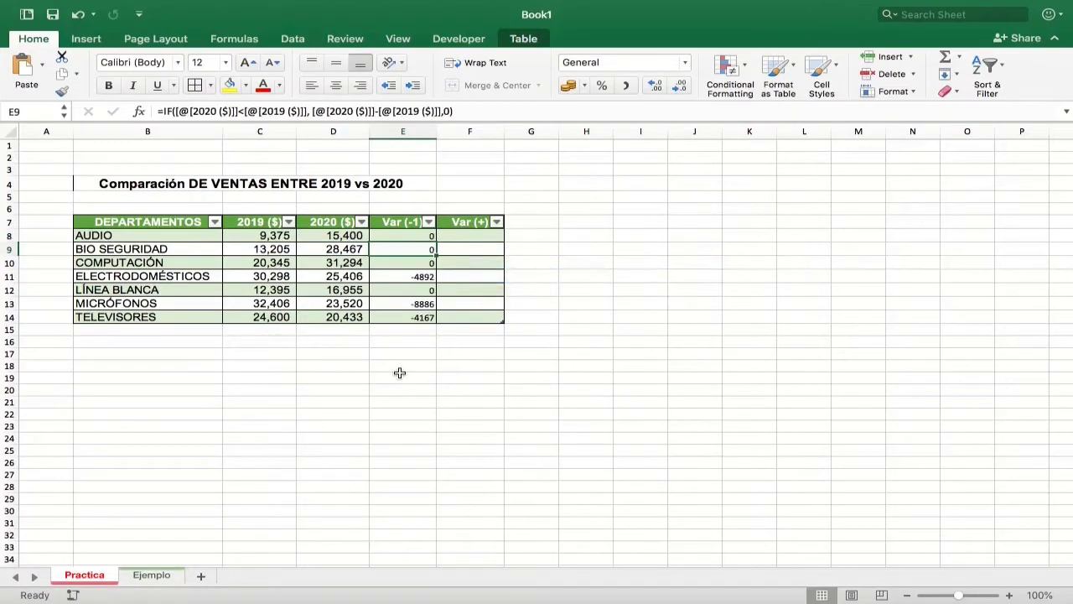
- Start an IF formula in F8 under Var (+) that tests whether 2020 ($) is greater than 2019 ($)
left_click(472, 235)
type("=IF(")
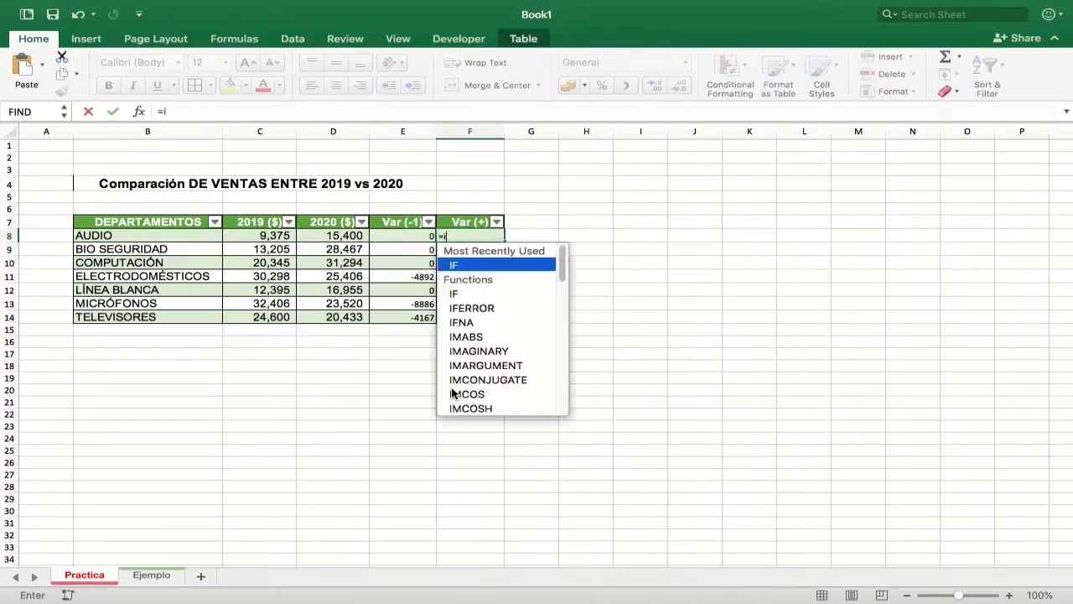
left_click(443, 388)
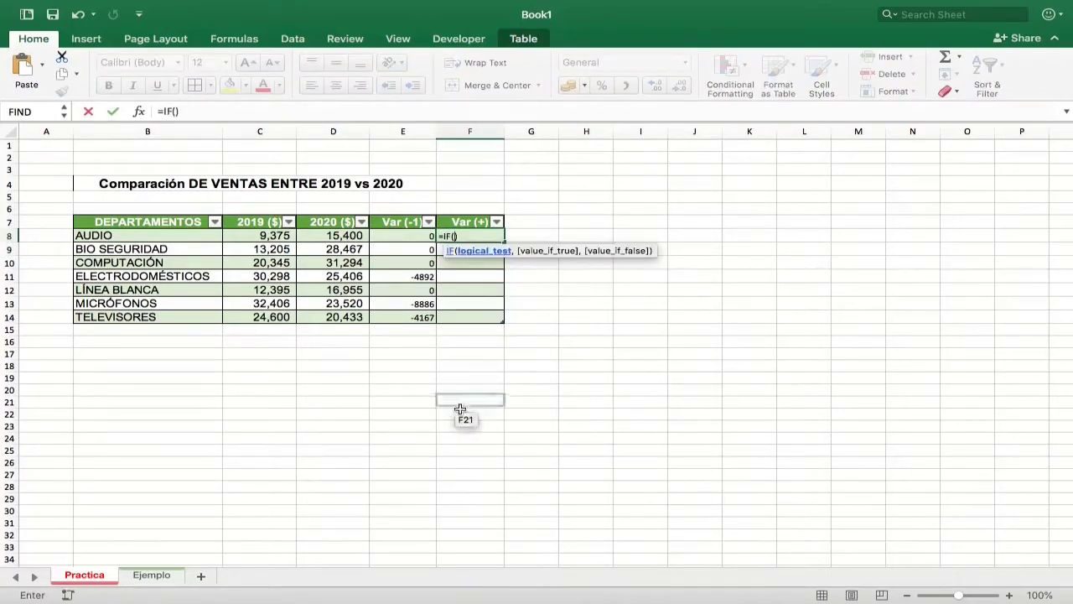
left_click(320, 238)
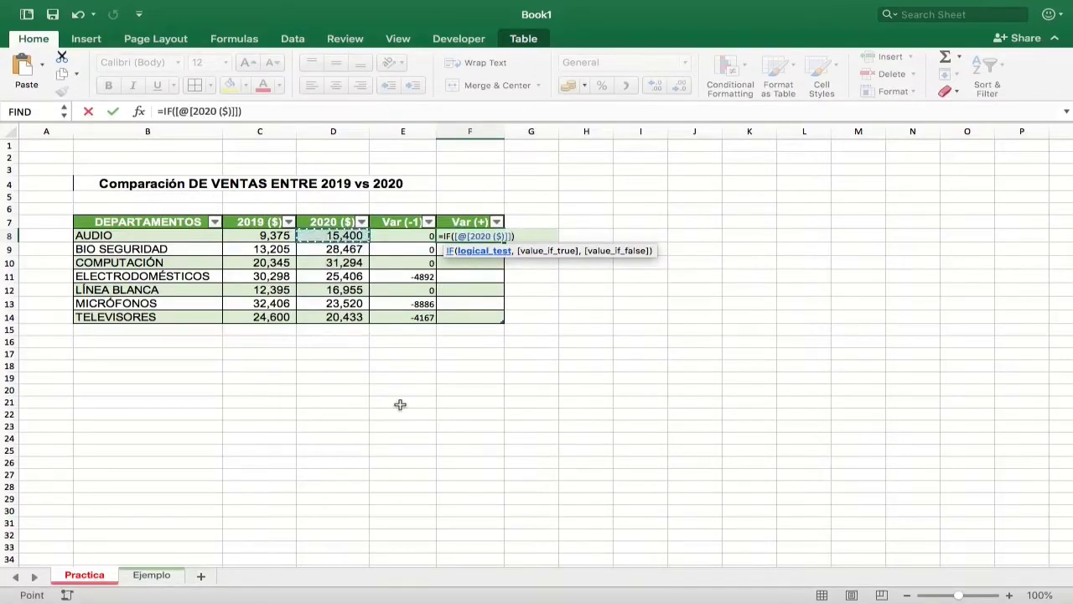
type(">")
left_click(278, 241)
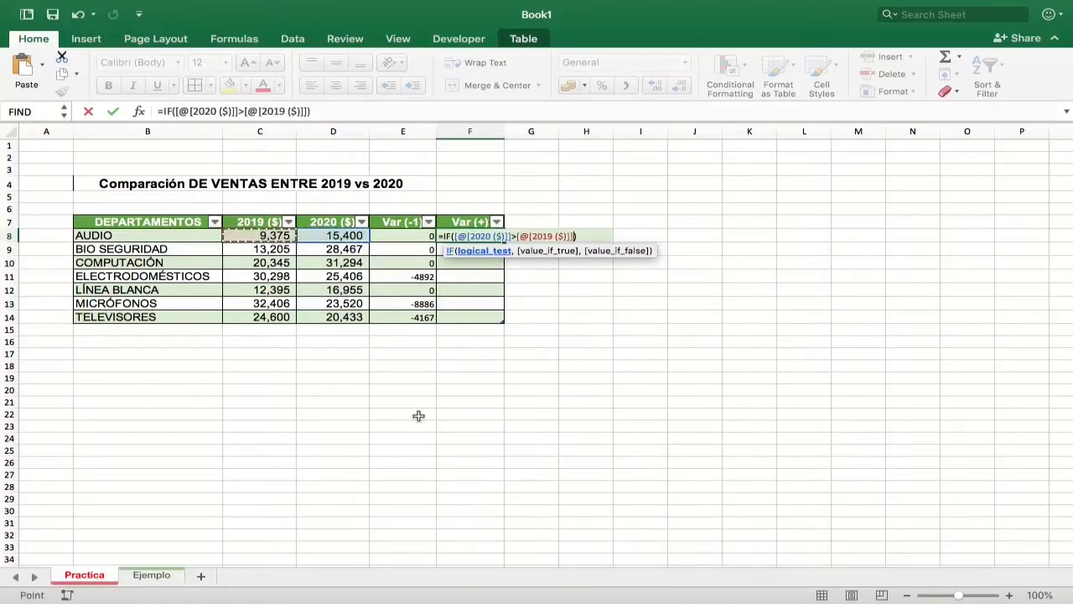
- Finish the Var (+) formula with 2020 ($) minus 2019 ($) if true and 0 if false, and apply it to the whole column
type(",")
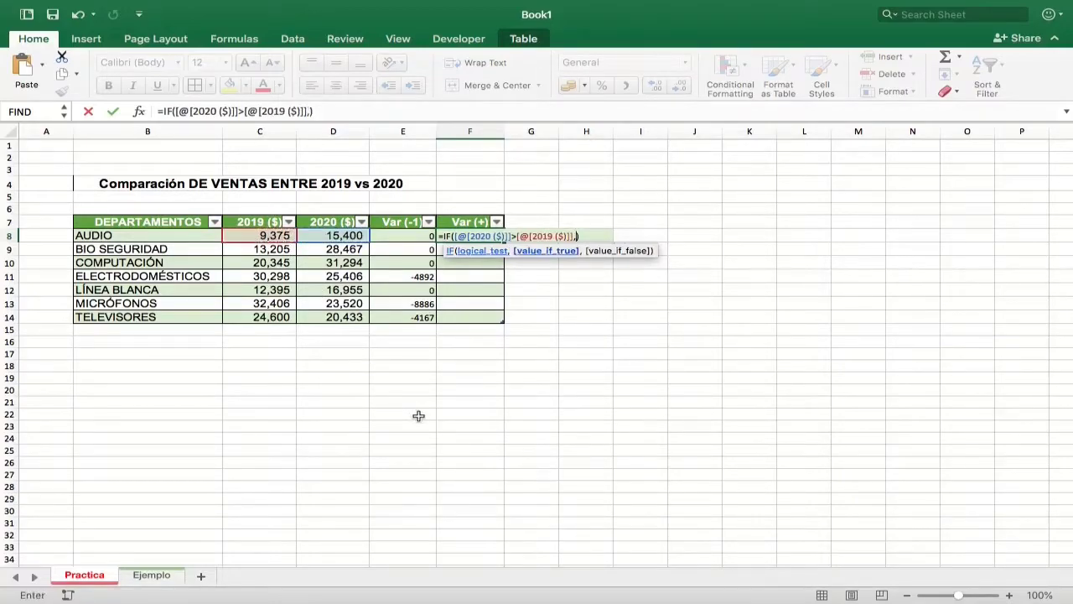
left_click(339, 238)
type("-")
left_click(279, 232)
type(",0)")
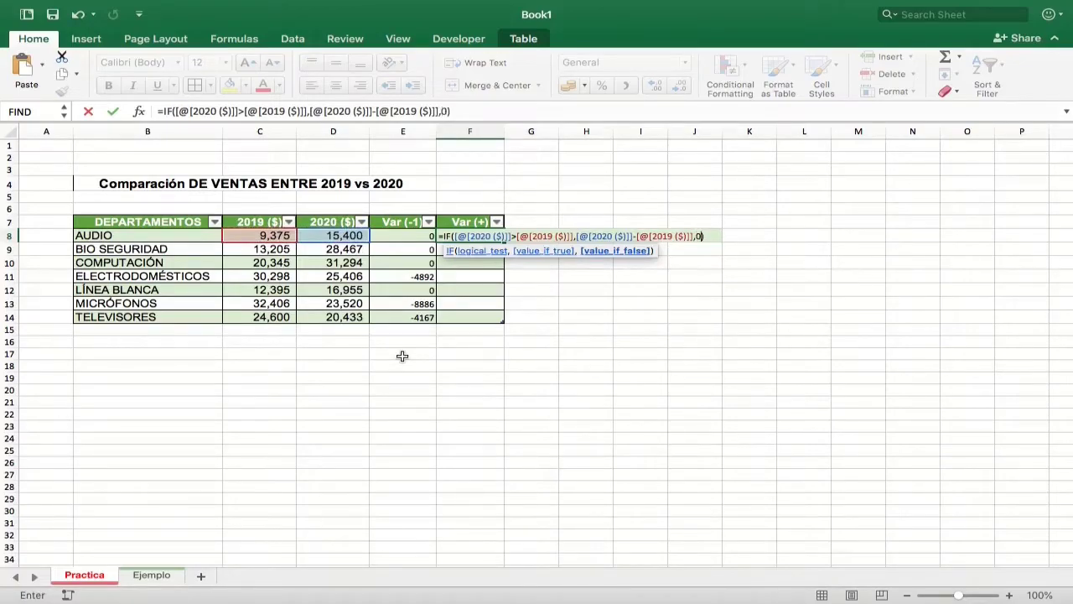
key("Return")
left_click(525, 249)
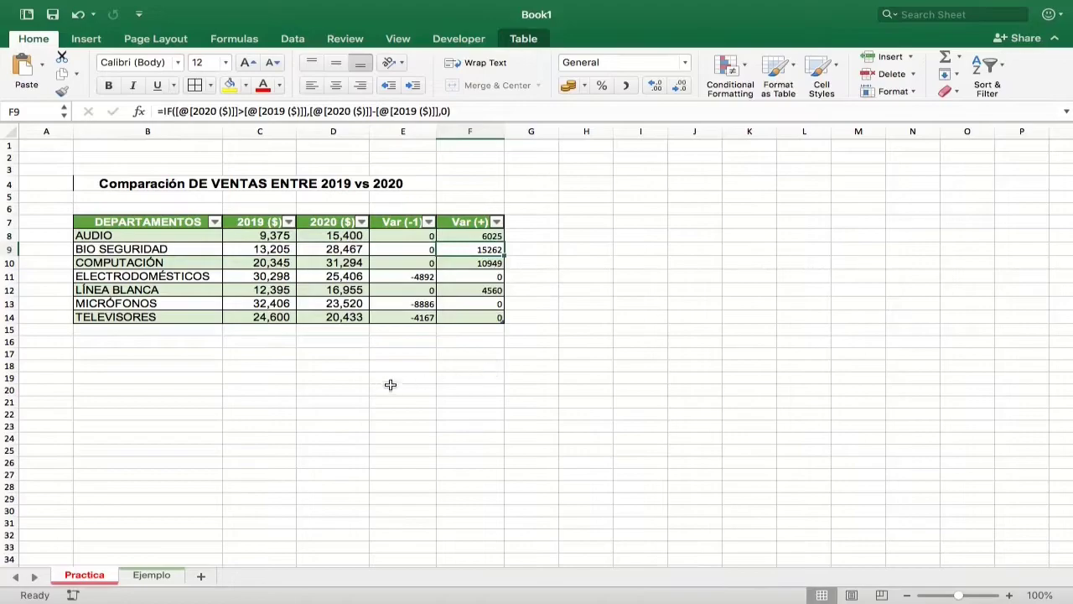
- Enlarge the text of the Var (-1) and Var (+) values in E8:F14 and match their font to the other columns
left_click(336, 235)
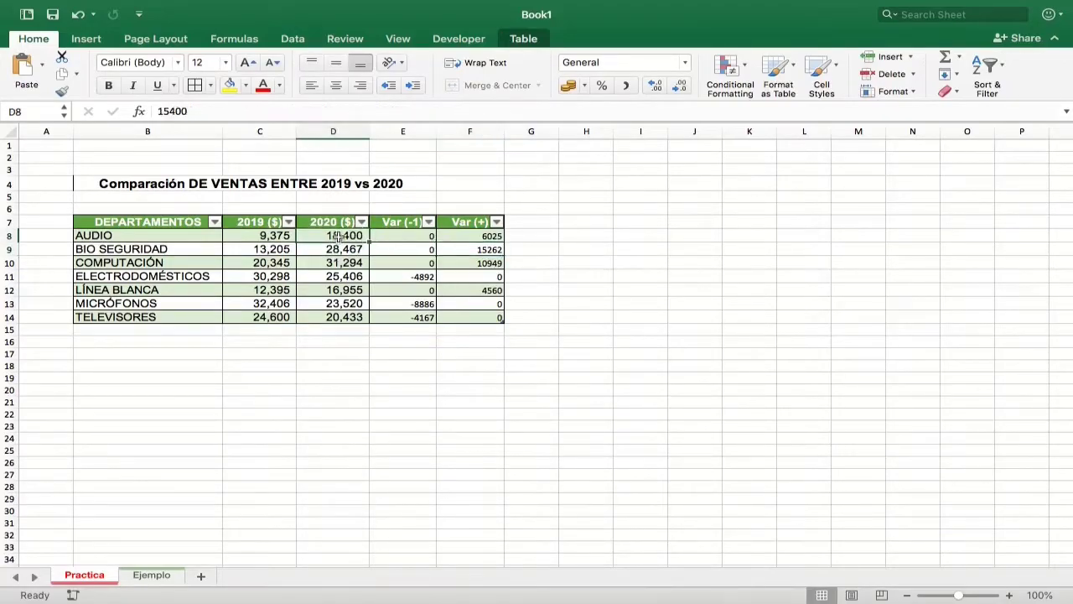
left_click_drag(401, 236, 466, 315)
left_click(247, 62)
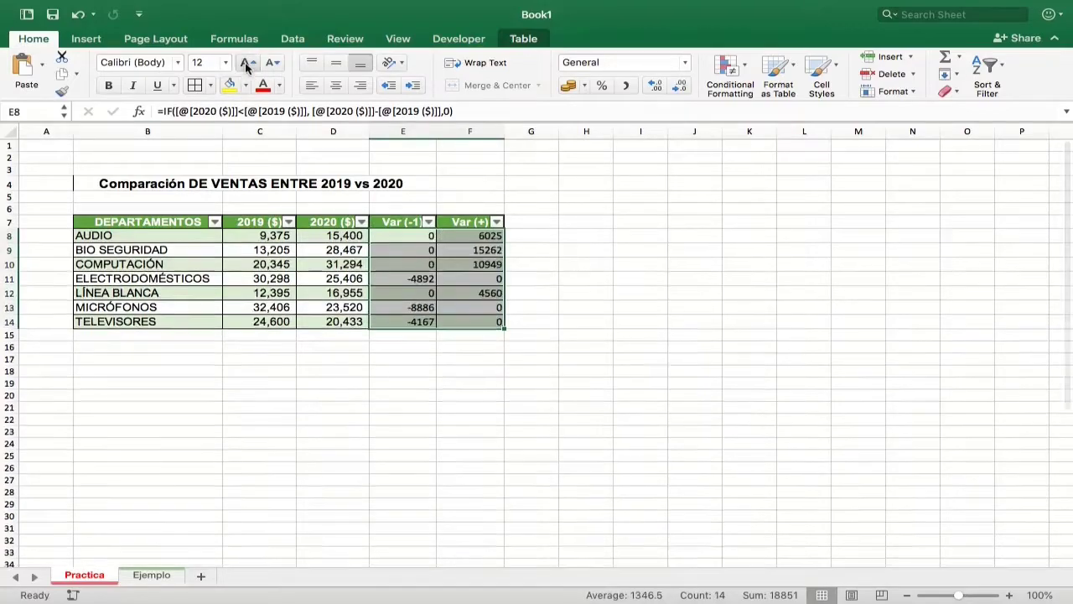
left_click(177, 62)
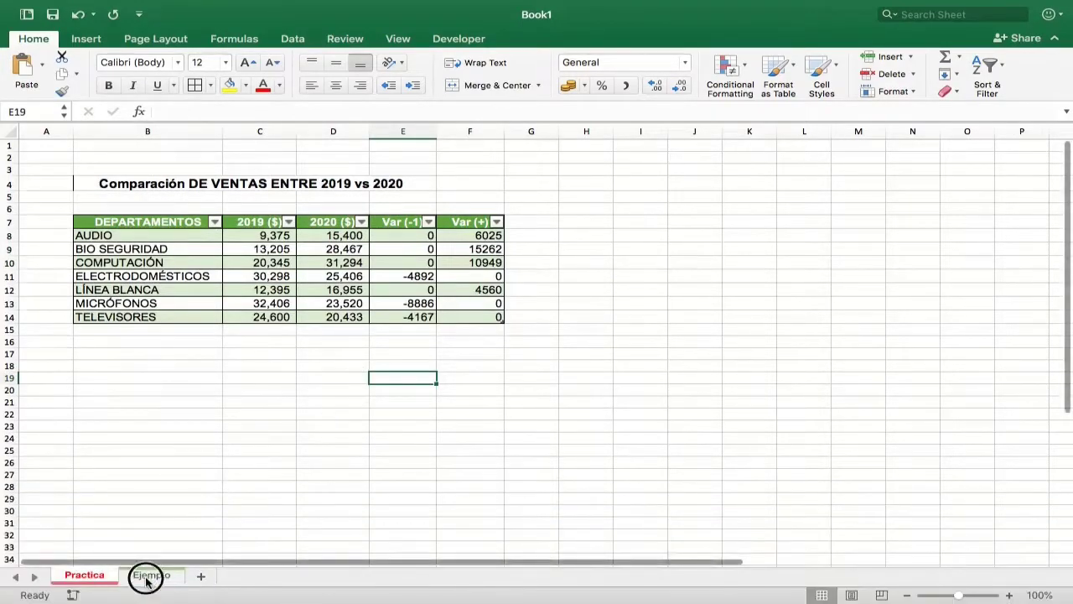
- Check the Ejemplo sheet, return to Practica and review the DEPARTAMENTOS and 2020 ($) columns as the chart's source data
left_click(146, 577)
left_click(84, 575)
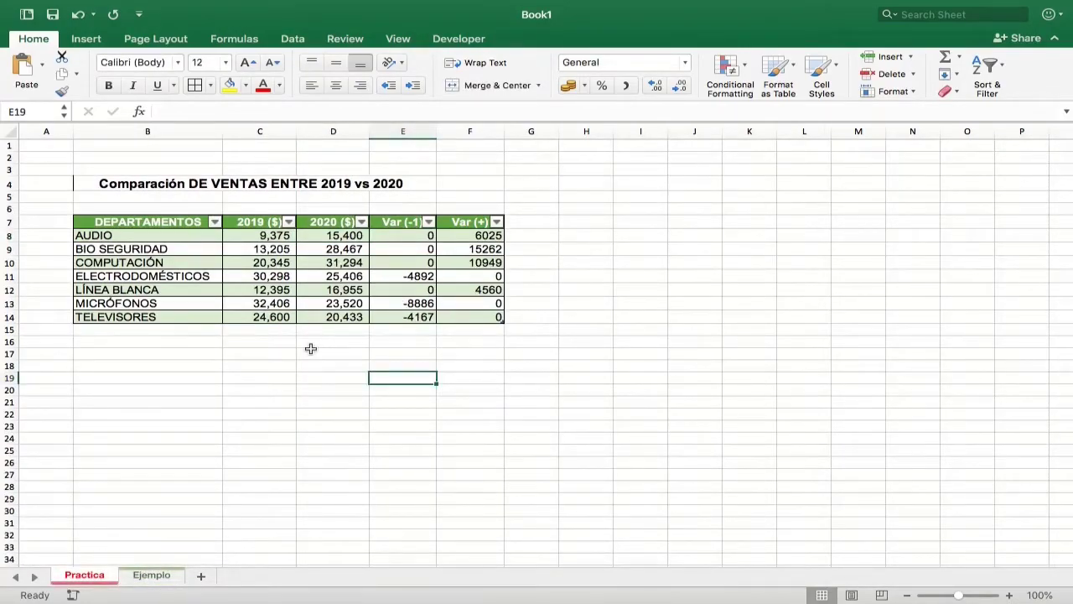
left_click_drag(146, 223, 167, 320)
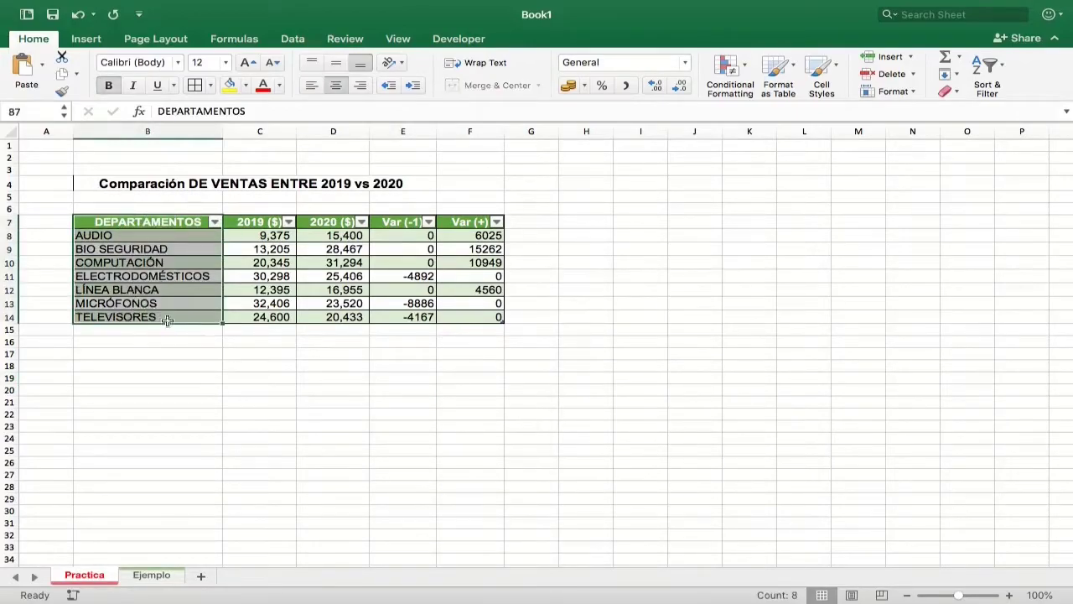
left_click(335, 222)
left_click_drag(335, 221, 335, 317)
- Insert a 2-D clustered bar chart from the DEPARTAMENTOS and 2020 ($) columns, including their headers
left_click_drag(176, 223, 193, 313)
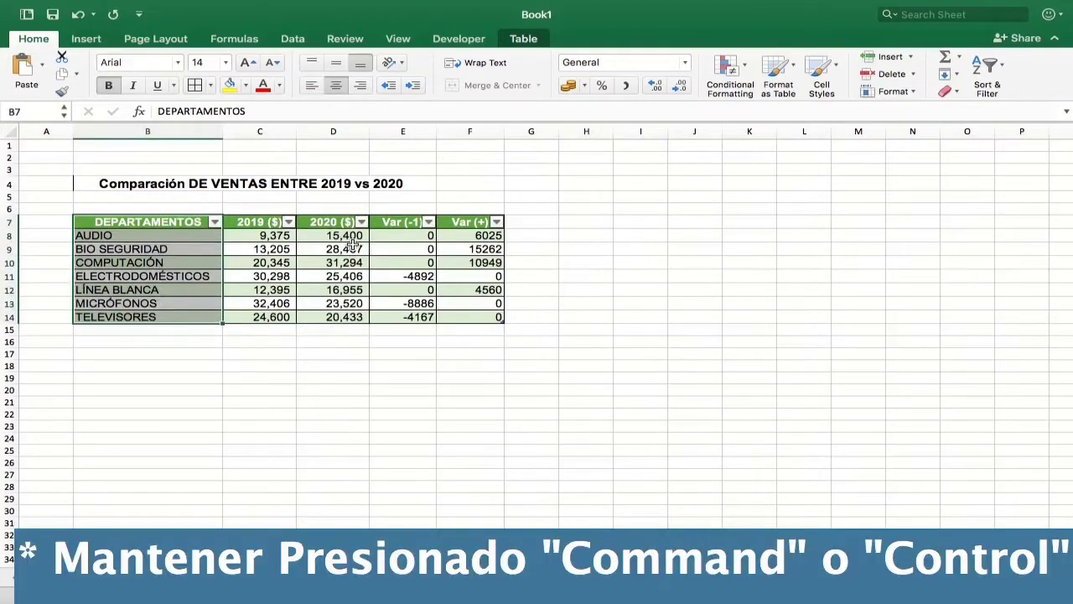
left_click_drag(343, 236, 346, 278)
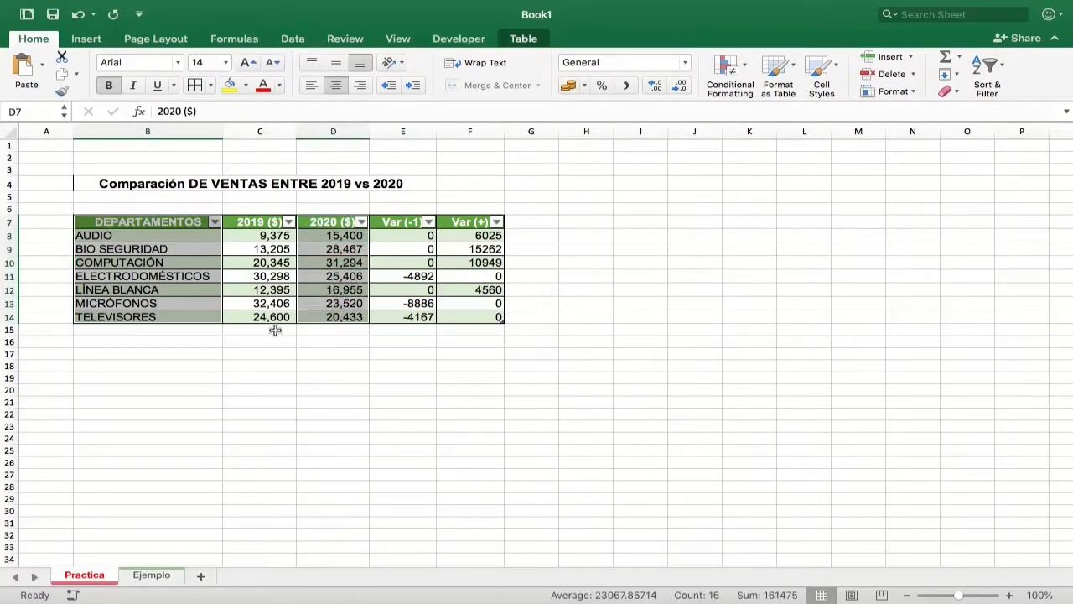
left_click(97, 40)
left_click(513, 60)
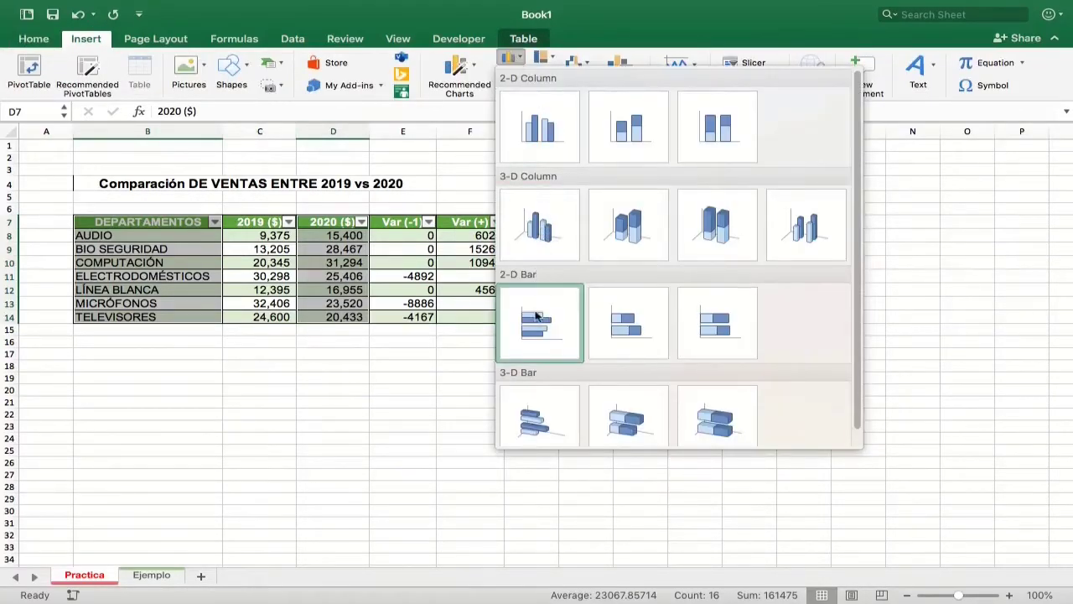
left_click(534, 326)
- Move the bar chart beside the table and enlarge it to span about H7:O22
left_click_drag(510, 282, 671, 227)
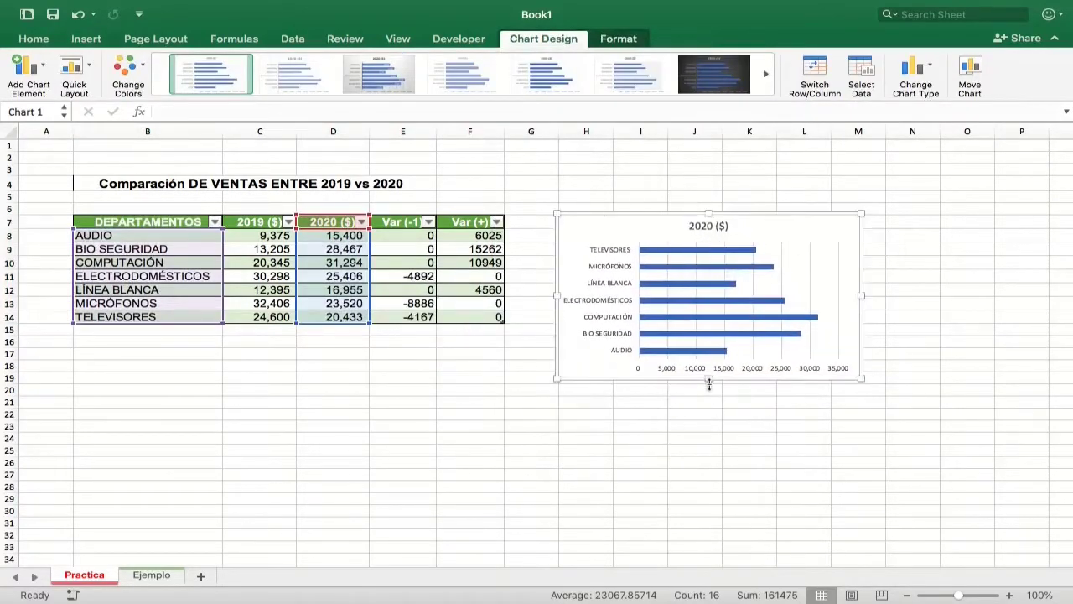
left_click_drag(709, 384, 709, 422)
left_click_drag(862, 317, 994, 317)
left_click_drag(994, 317, 993, 317)
left_click(640, 196)
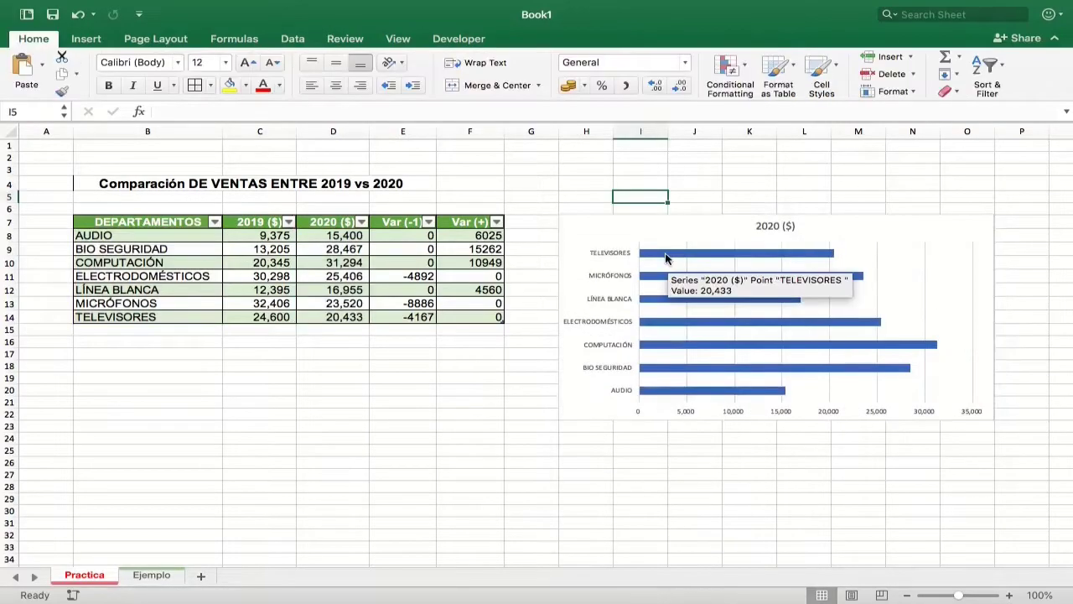
- Set the gap width of the 2020 ($) data series to 80%
left_click(665, 253)
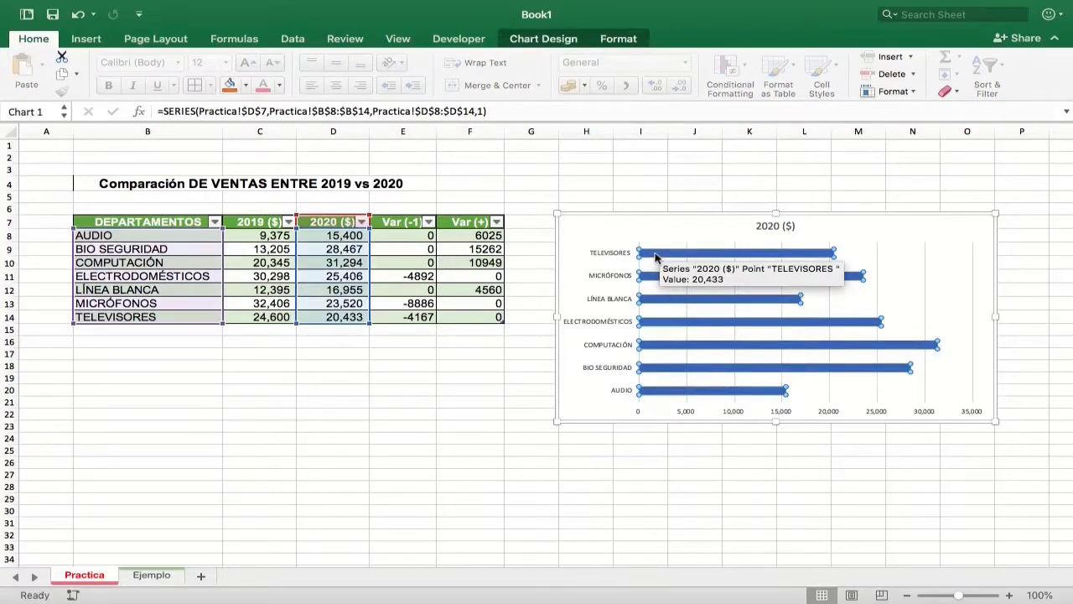
right_click(656, 256)
left_click(681, 378)
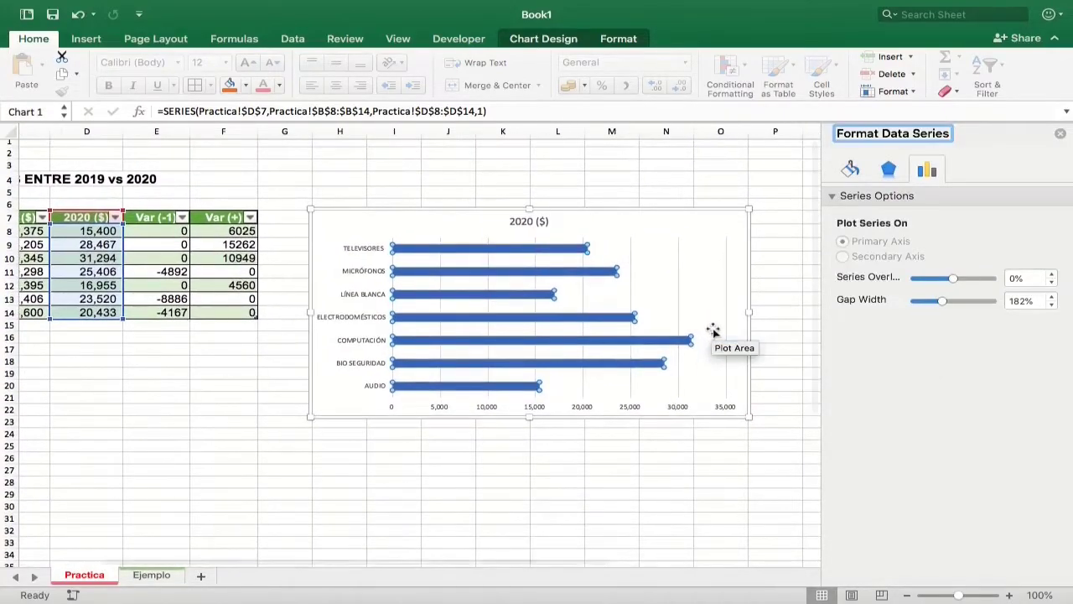
left_click(1024, 301)
type("8")
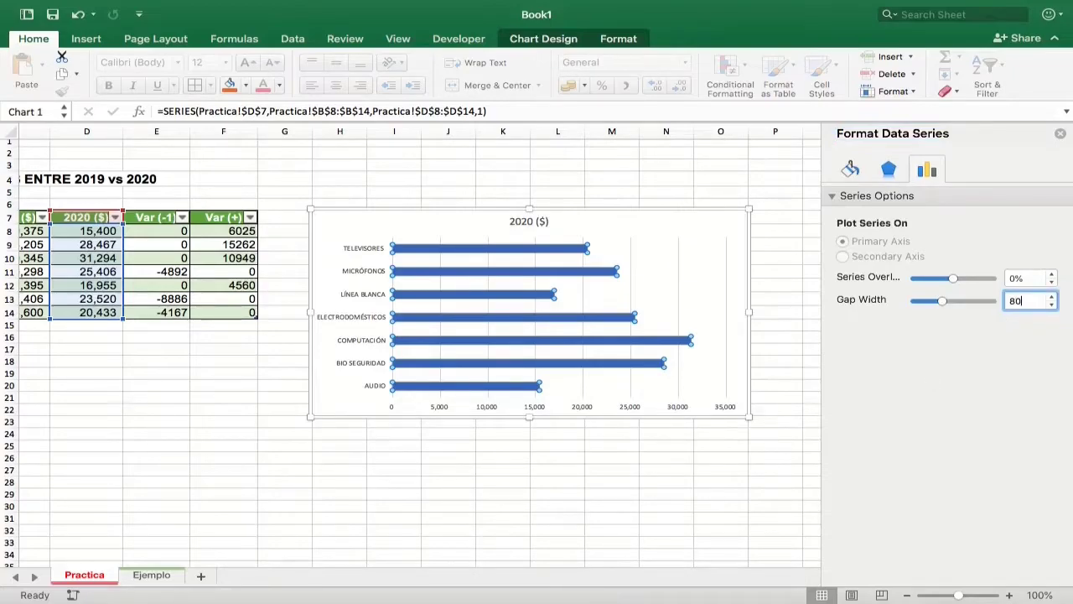
type("0")
key("Return")
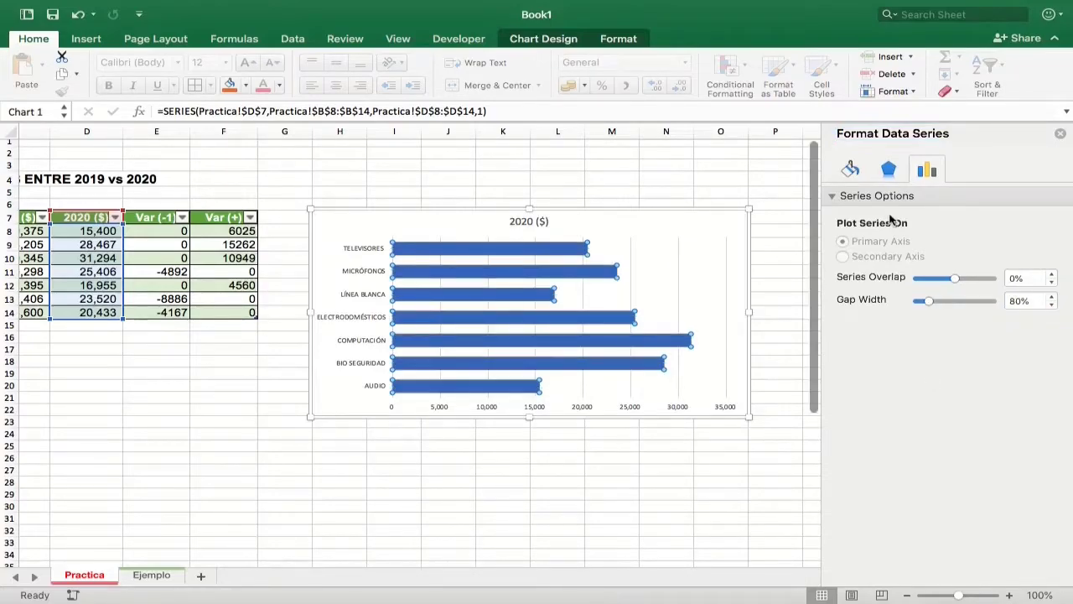
- Give the 2020 ($) bars a solid fill in the dark blue-gray theme color
left_click(852, 171)
left_click(843, 233)
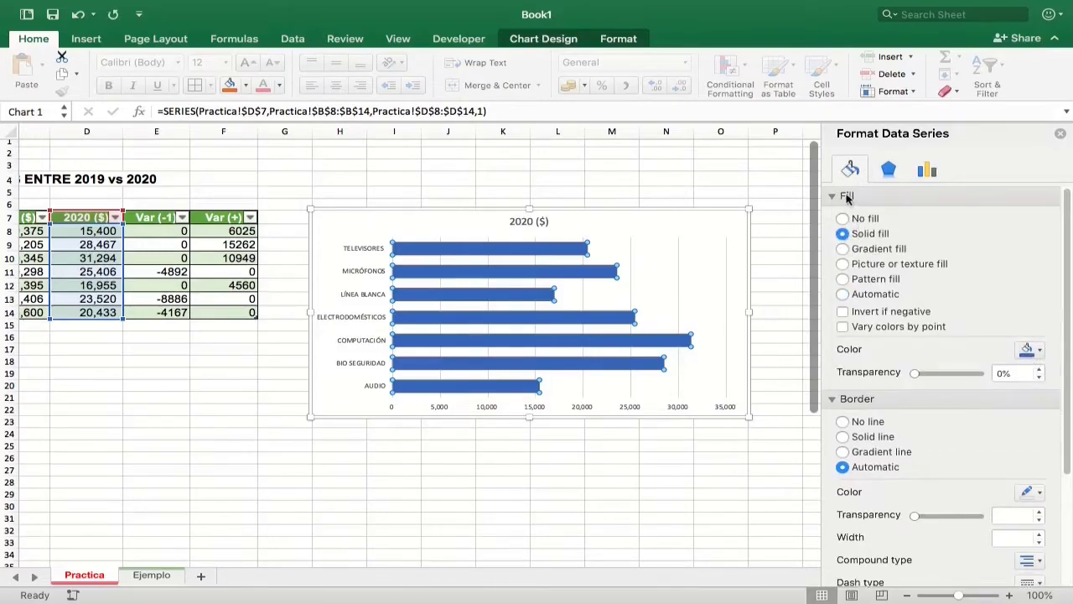
left_click(1031, 349)
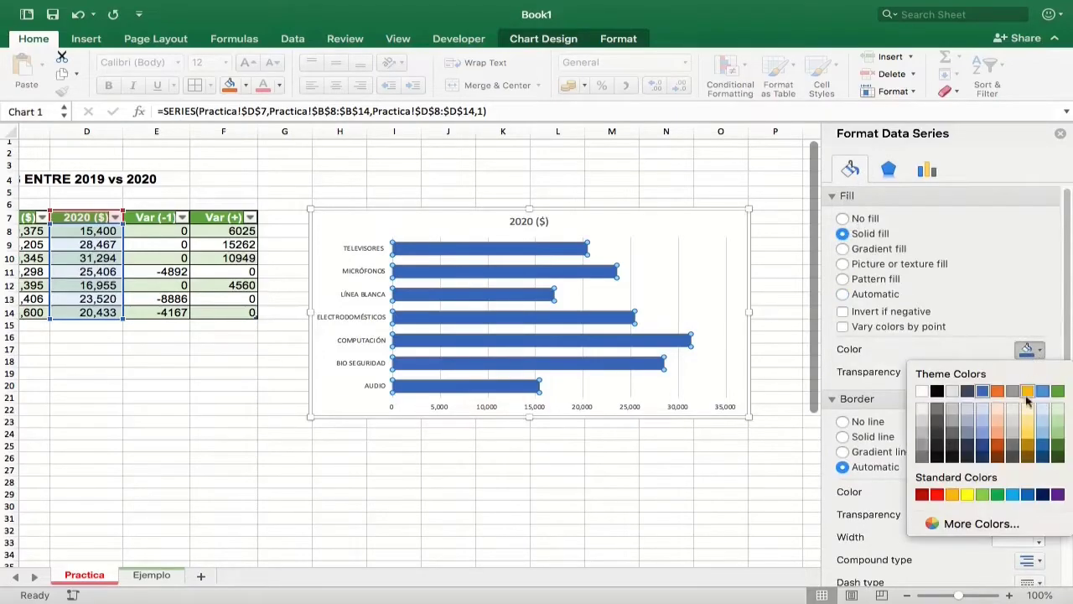
left_click(968, 392)
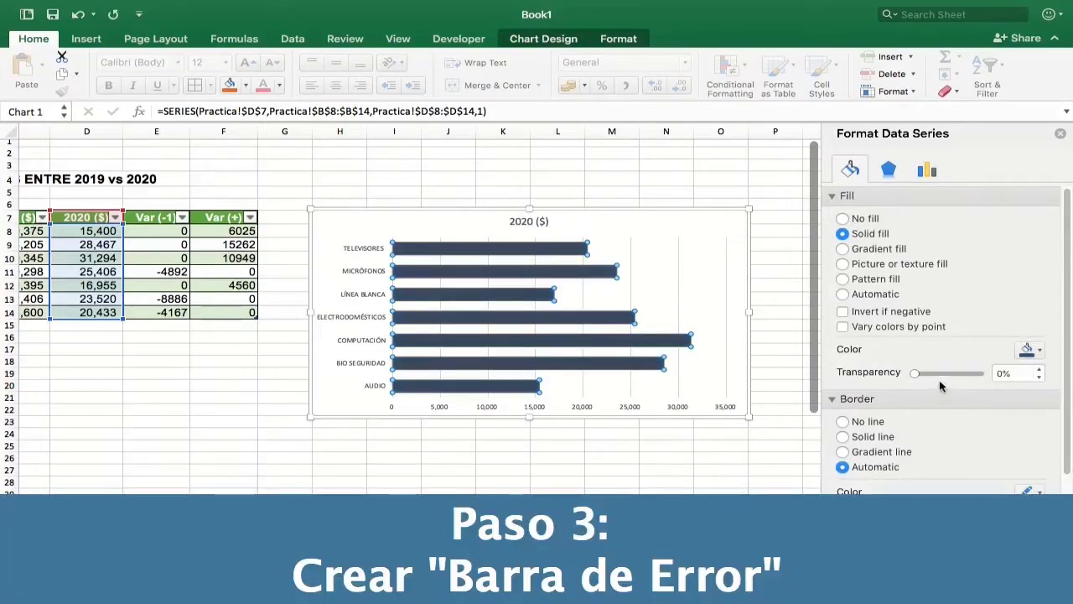
- Check the variance bars on the Ejemplo chart, return to Practica and add Standard Error error bars to its chart
left_click(147, 575)
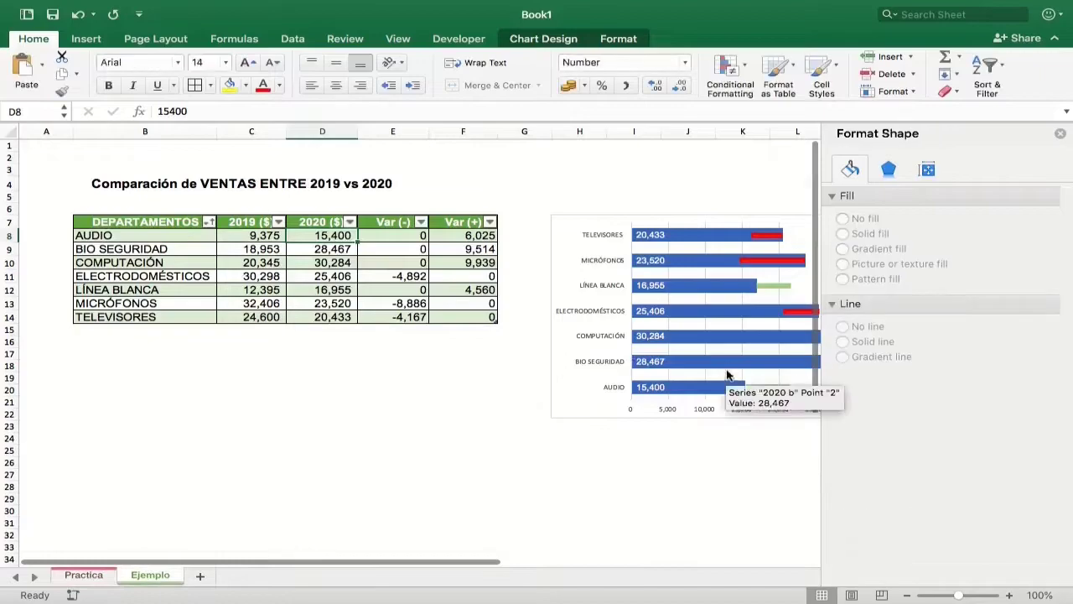
scroll(728, 374, "right", 3)
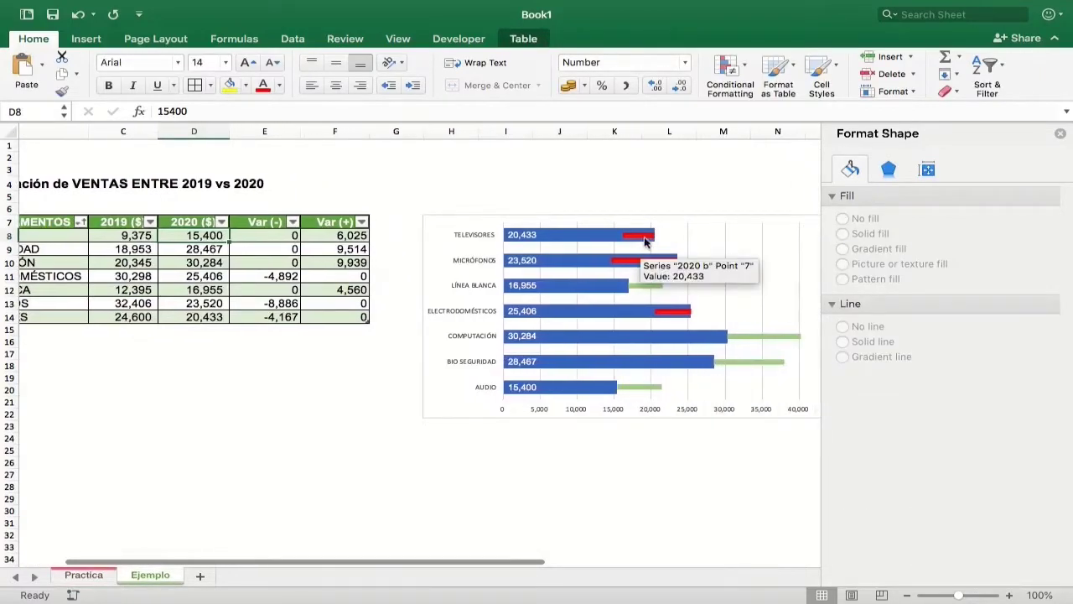
left_click(85, 575)
left_click(565, 291)
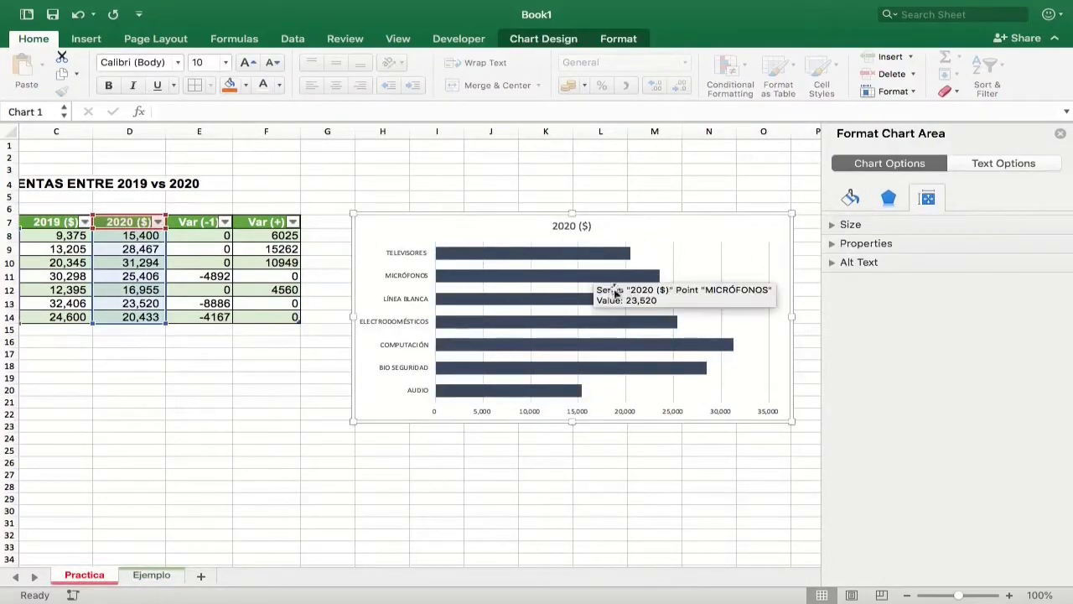
left_click(547, 40)
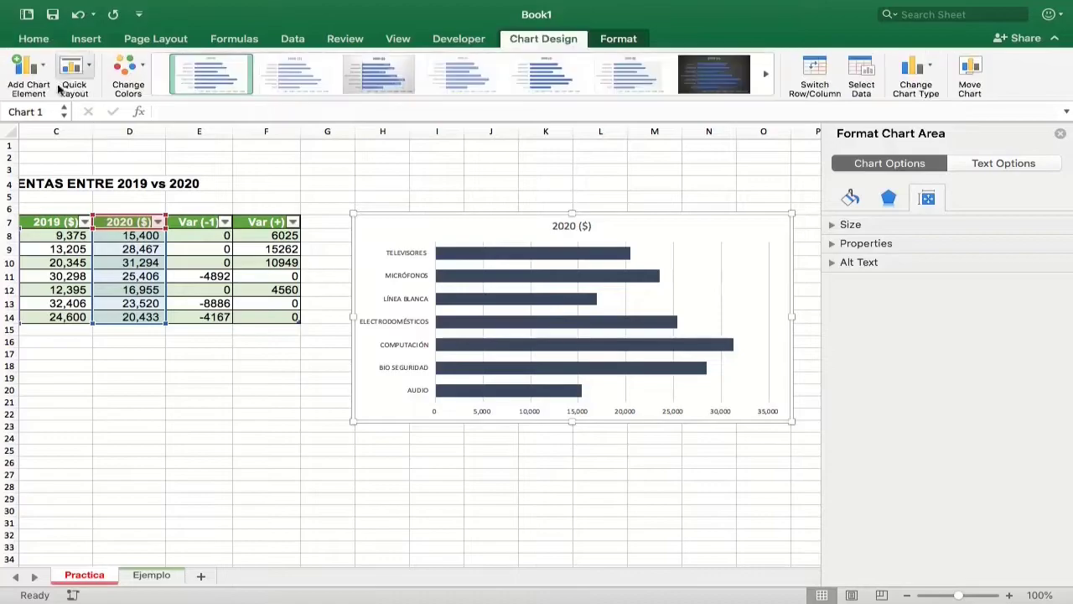
left_click(46, 72)
mouse_move(150, 180)
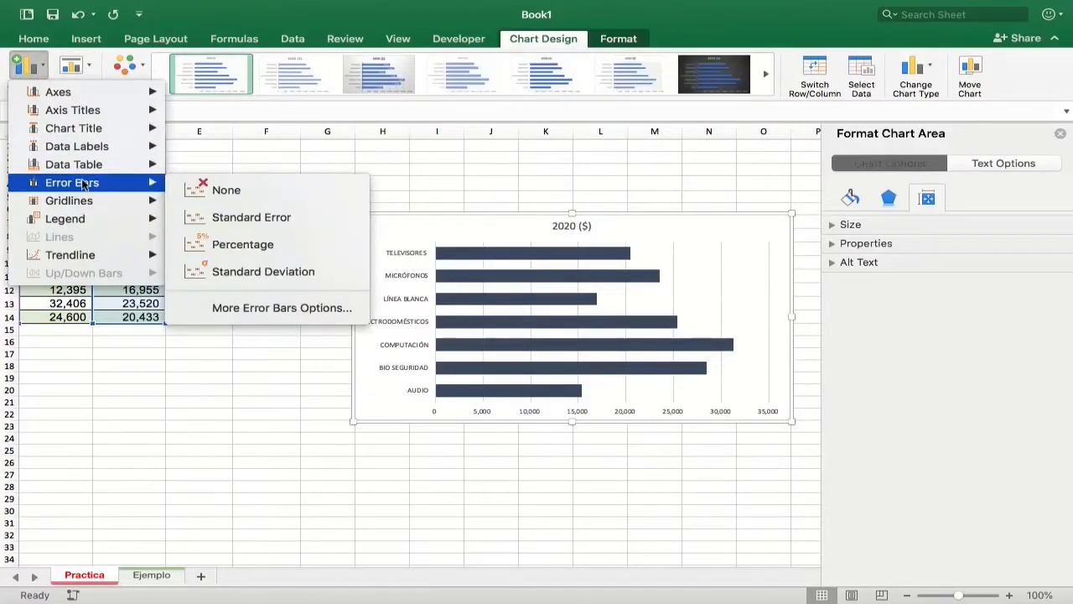
left_click(247, 220)
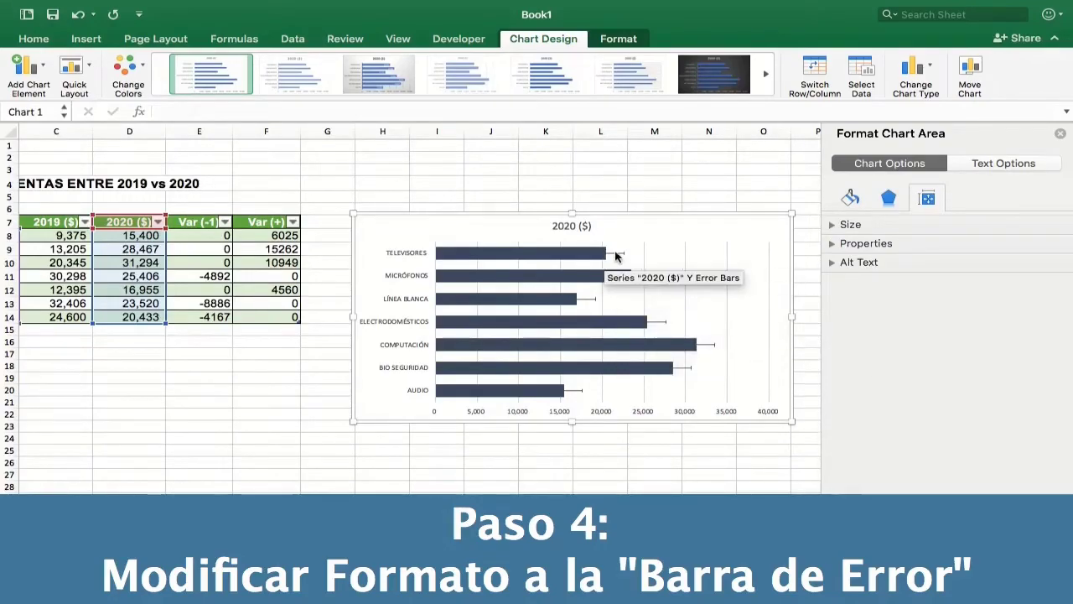
- Set the chart's error bars to No Cap with a fixed value of 5000, and check the horizontal axis's major unit
left_click(615, 254)
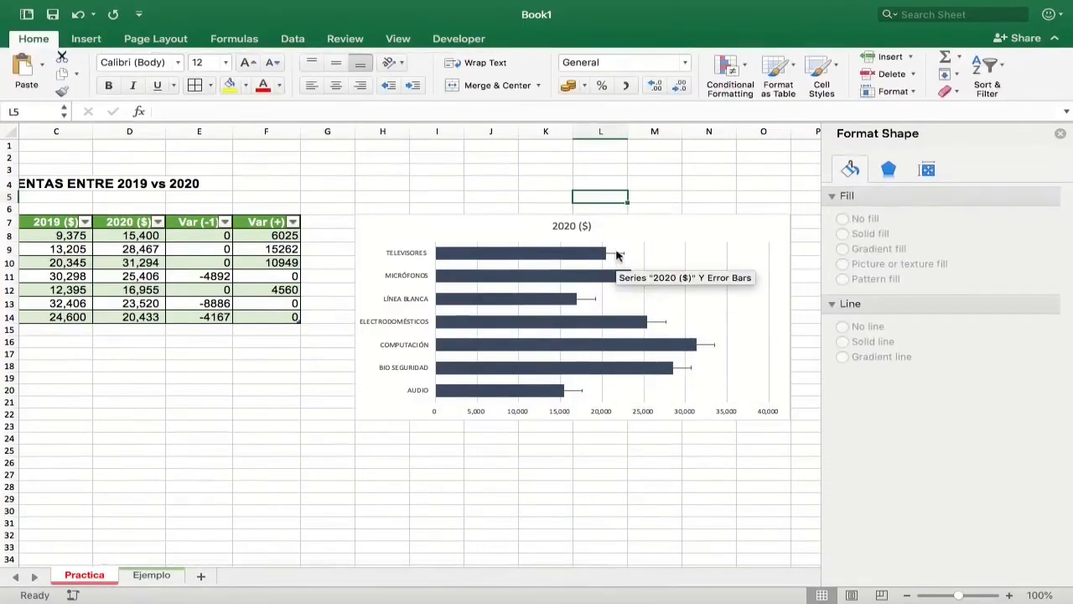
left_click(617, 254)
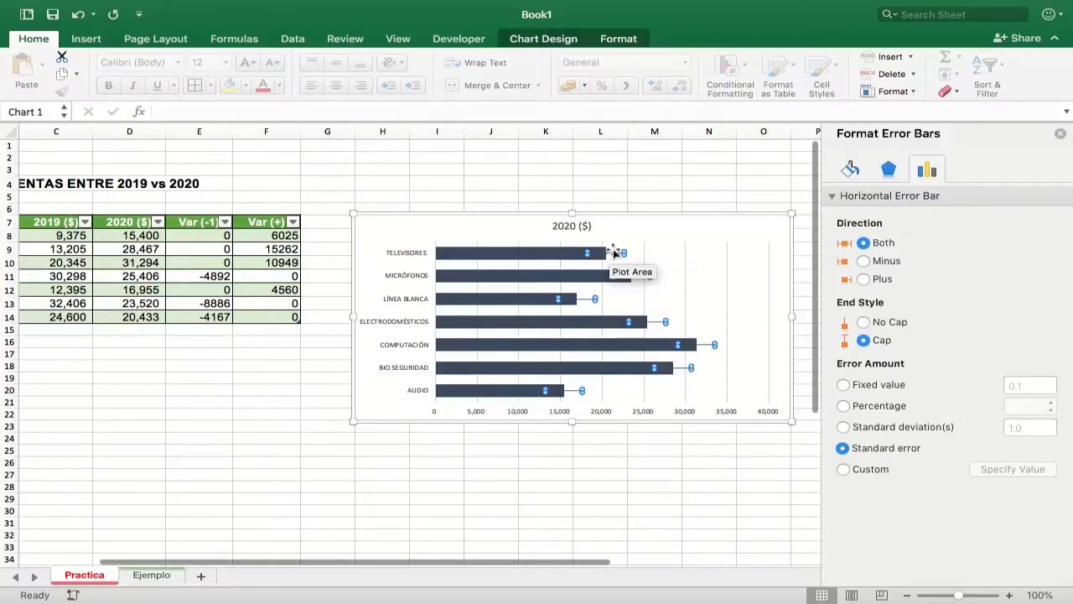
left_click(619, 186)
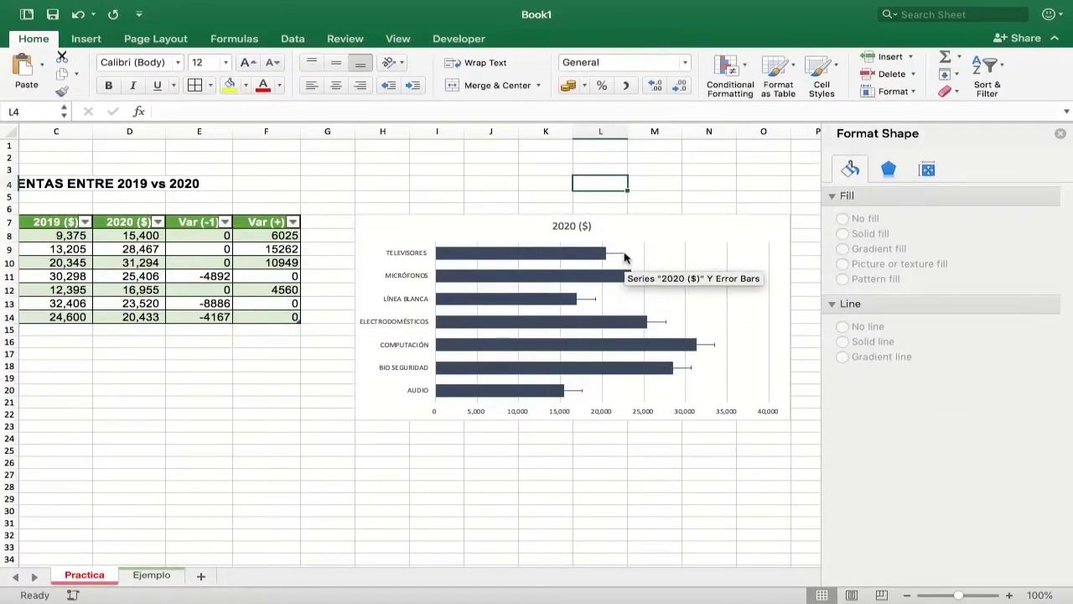
left_click(622, 275)
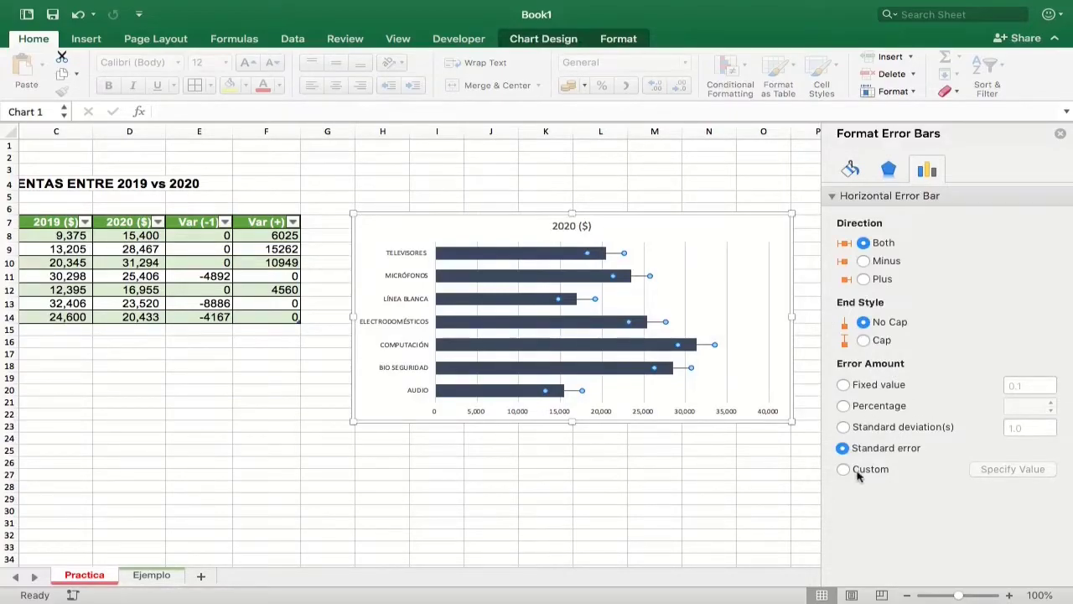
left_click(844, 385)
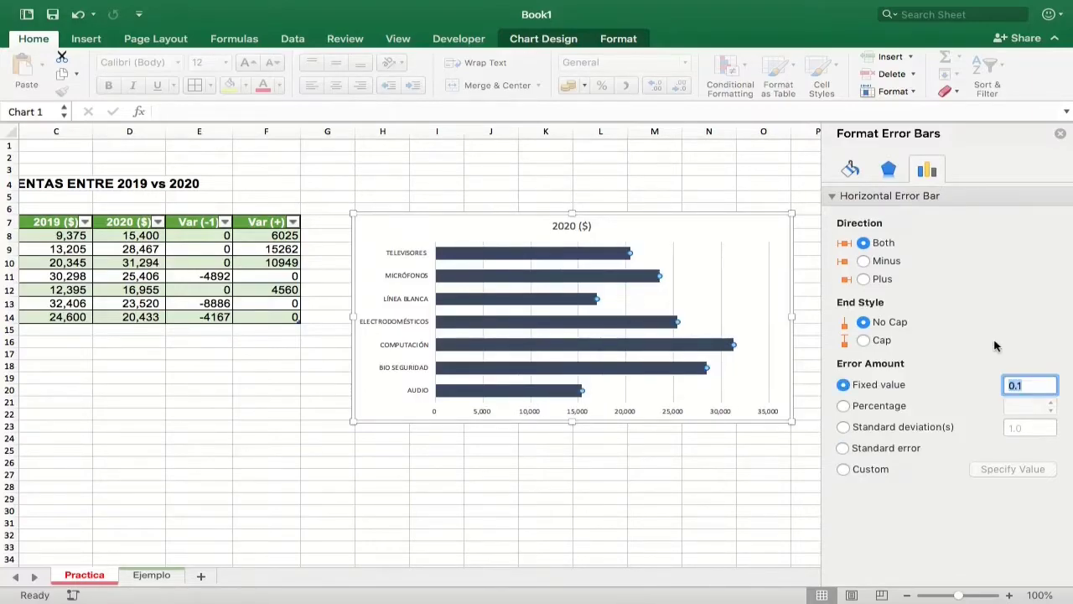
type("5000")
key("Return")
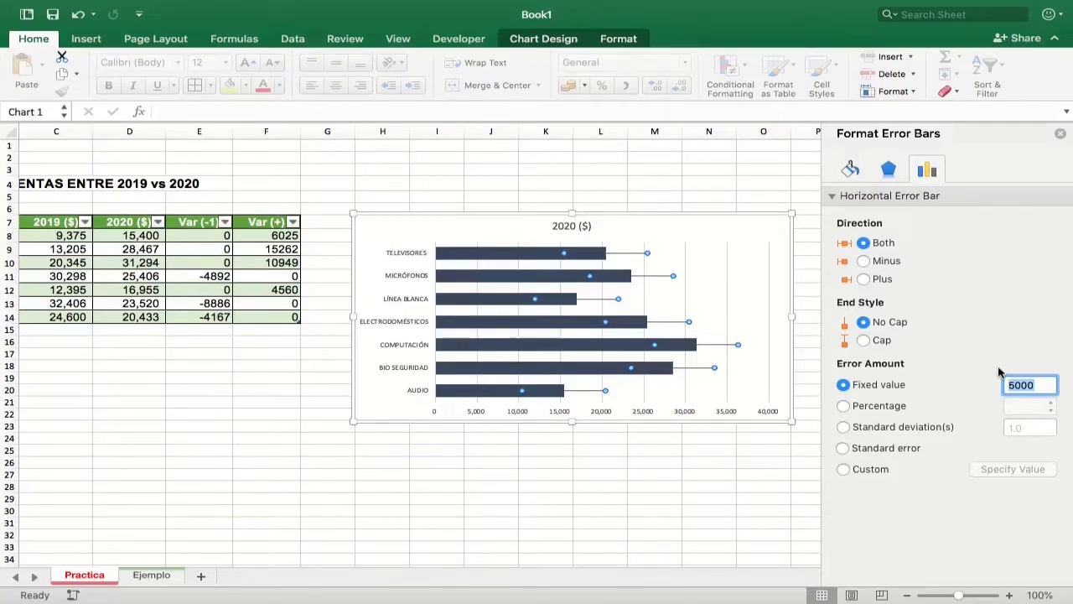
left_click(693, 416)
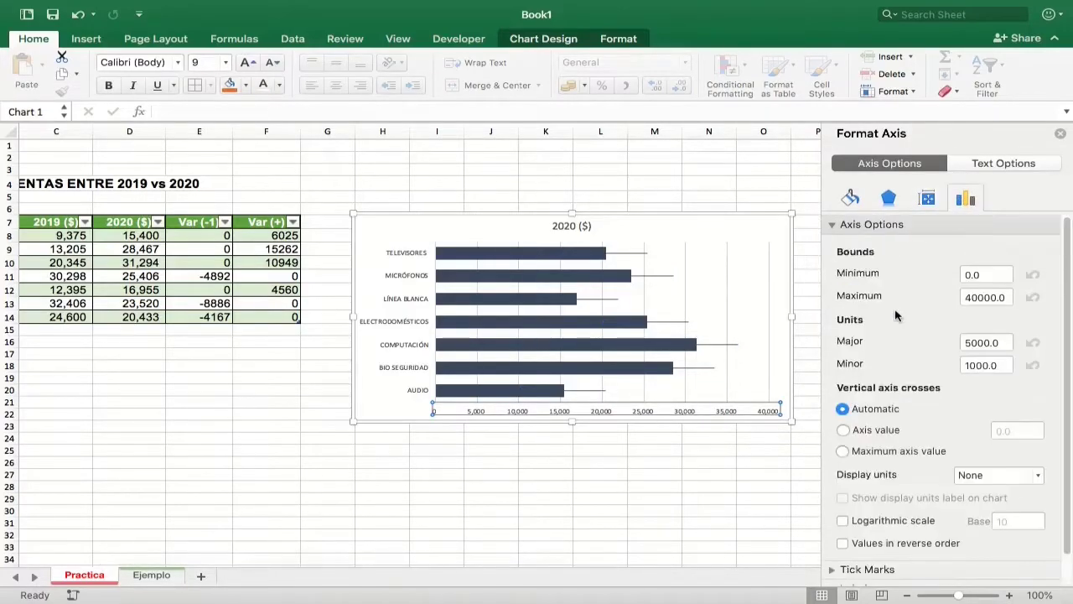
left_click(979, 345)
- Format the error bars with a solid light green line 7 pt wide
left_click(627, 252)
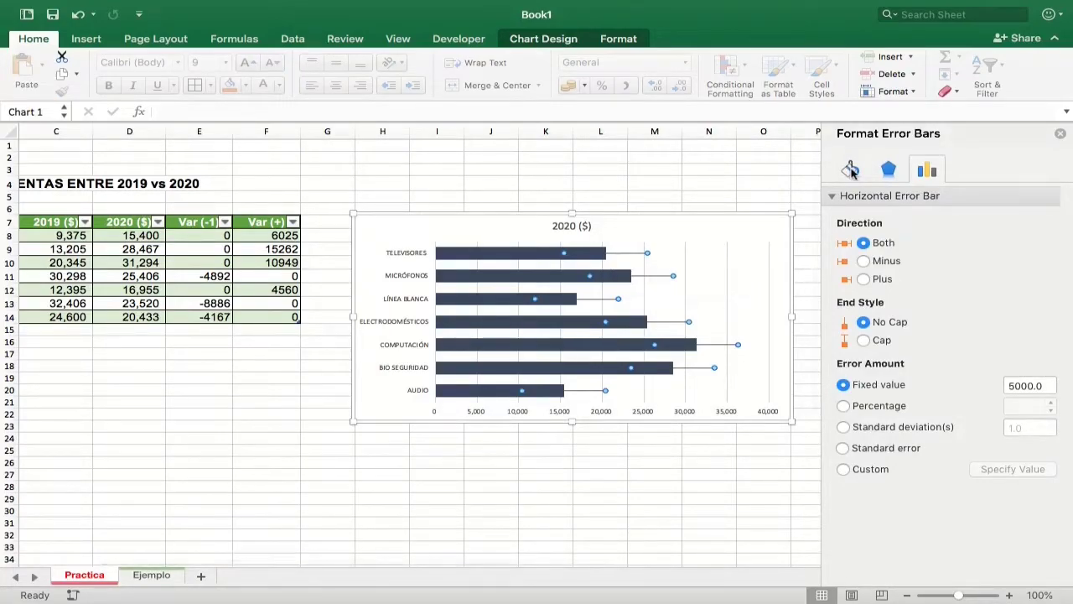
left_click(851, 170)
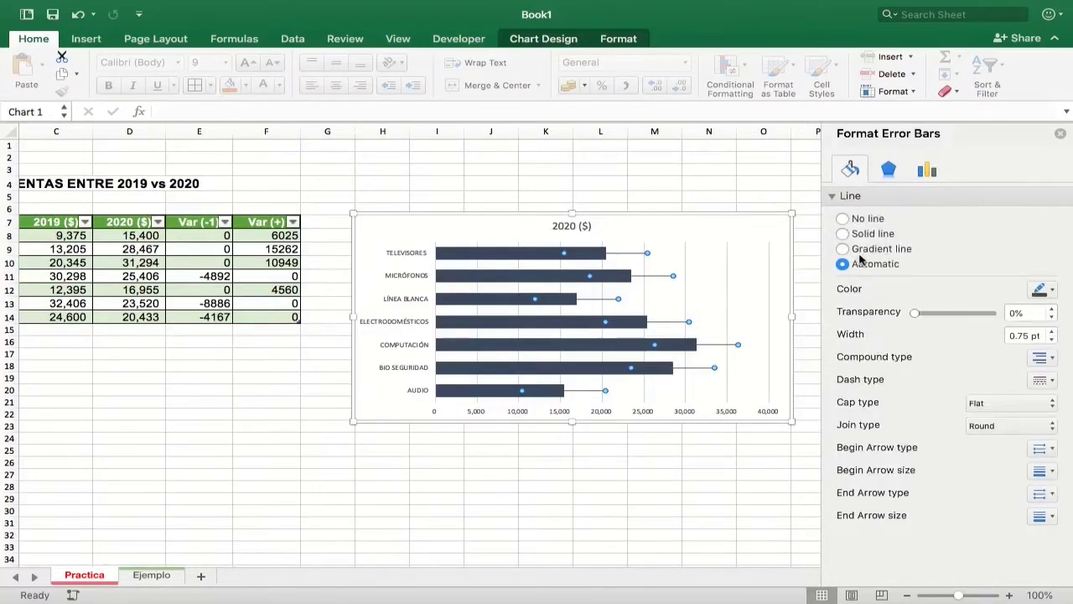
left_click(844, 234)
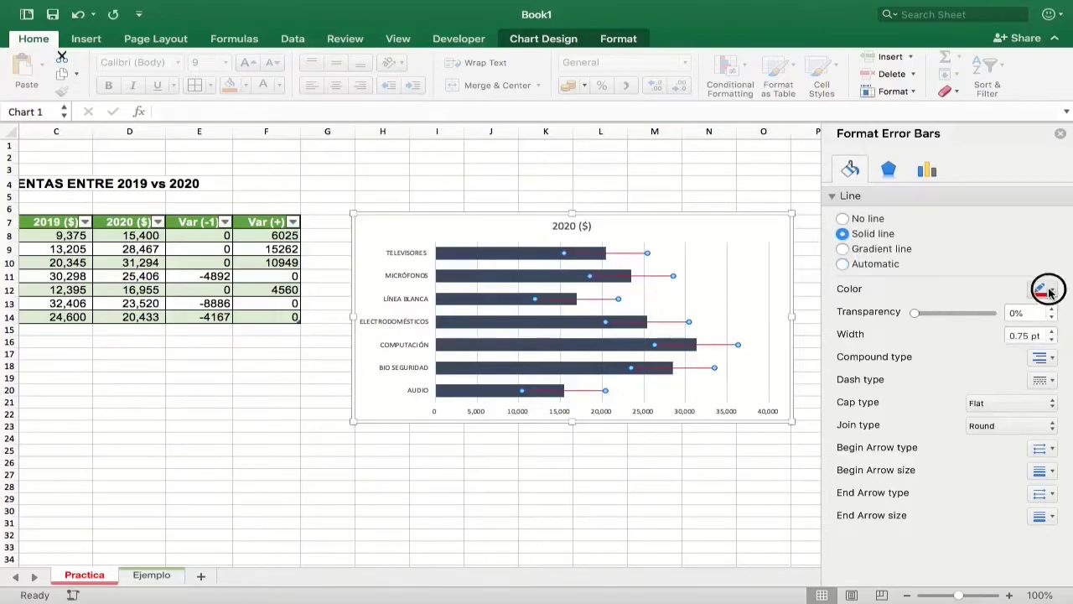
left_click(1046, 290)
left_click(1059, 372)
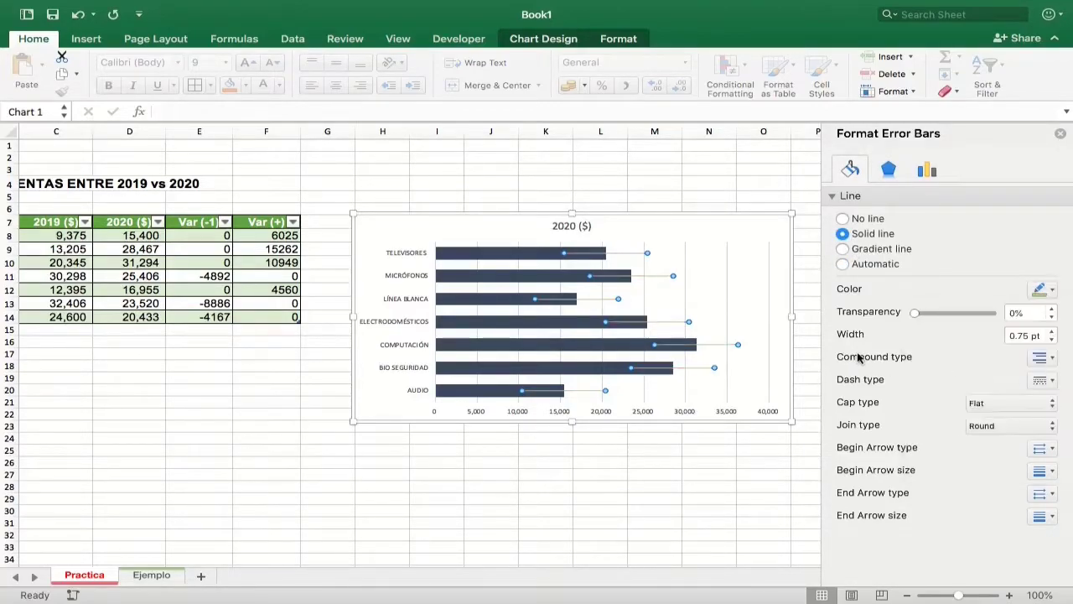
double_click(1019, 336)
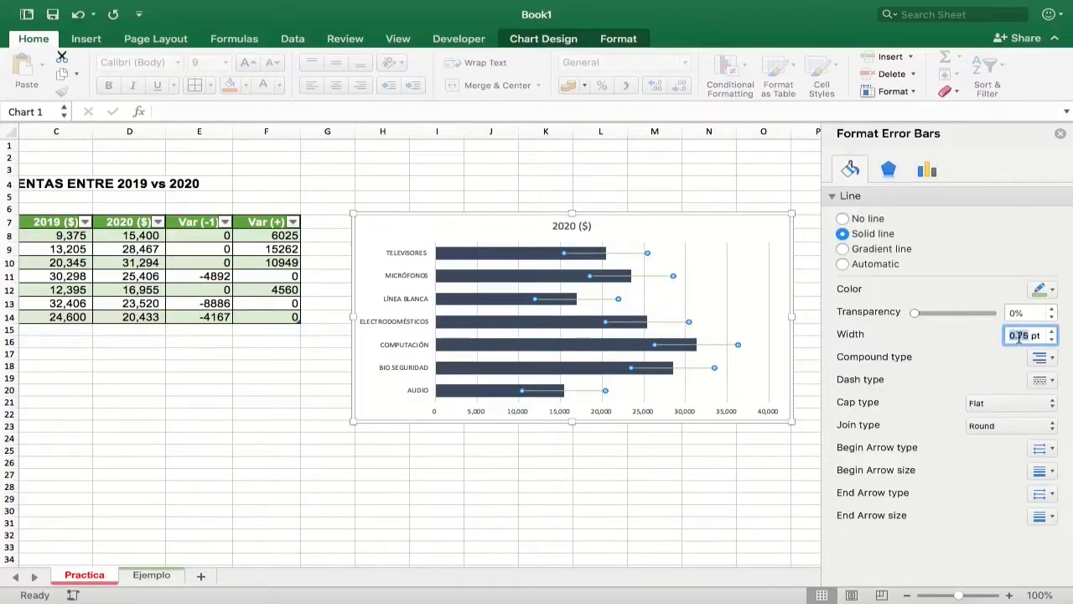
key("BackSpace")
type("7")
key("Return")
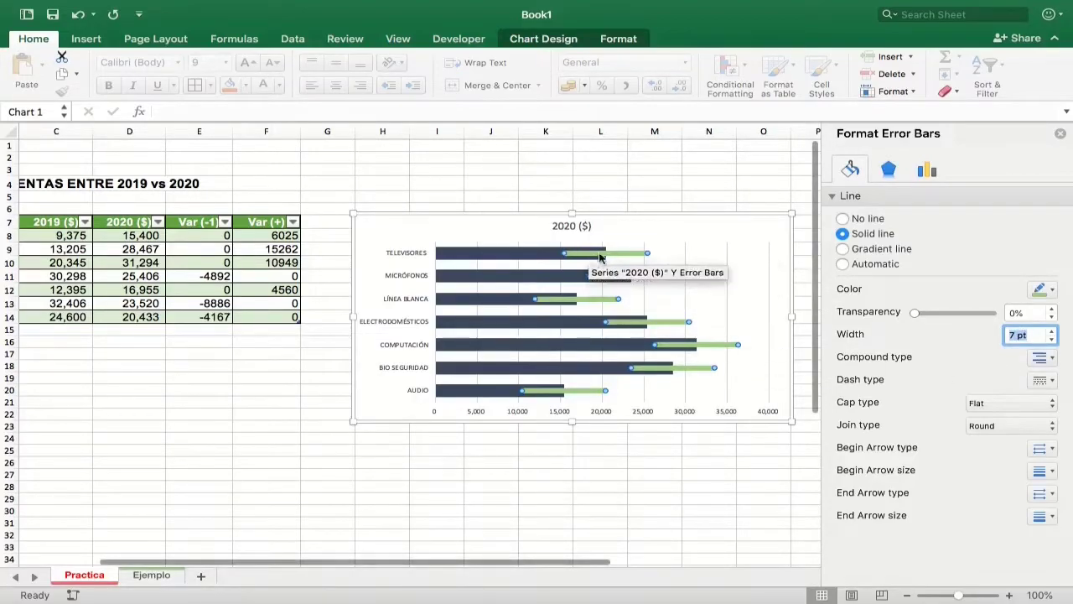
- Compare the green error bars with the Ejemplo chart and reselect them on the Practica chart
left_click(148, 575)
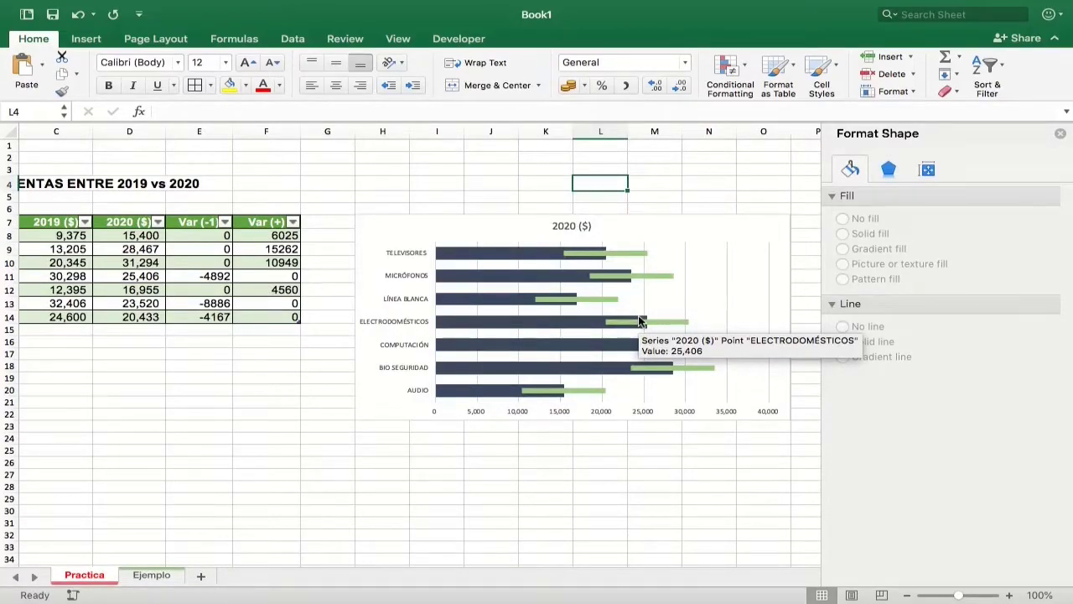
left_click(644, 284)
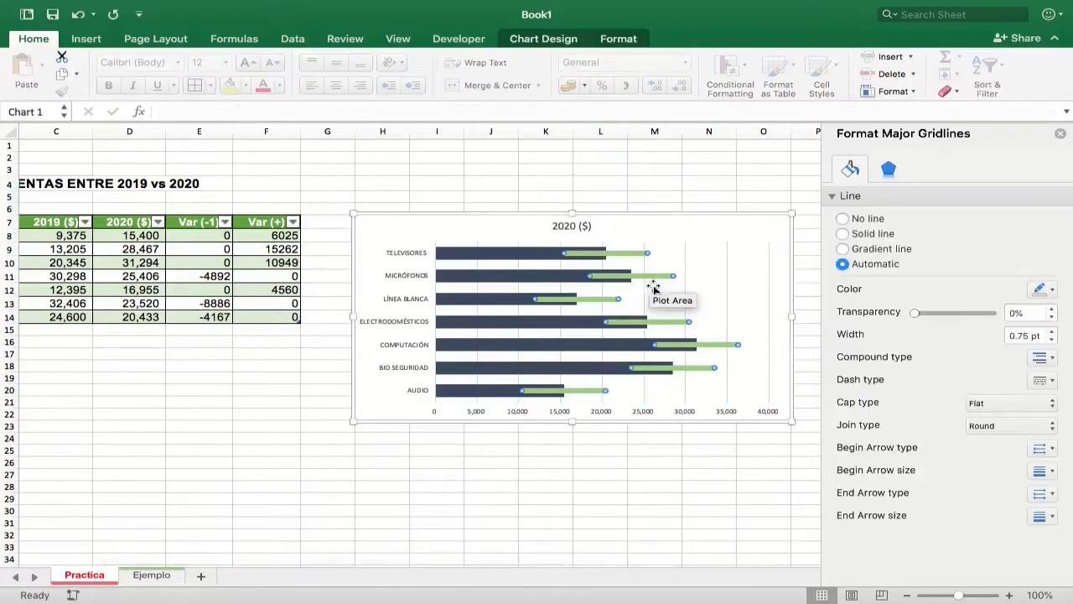
left_click(650, 277)
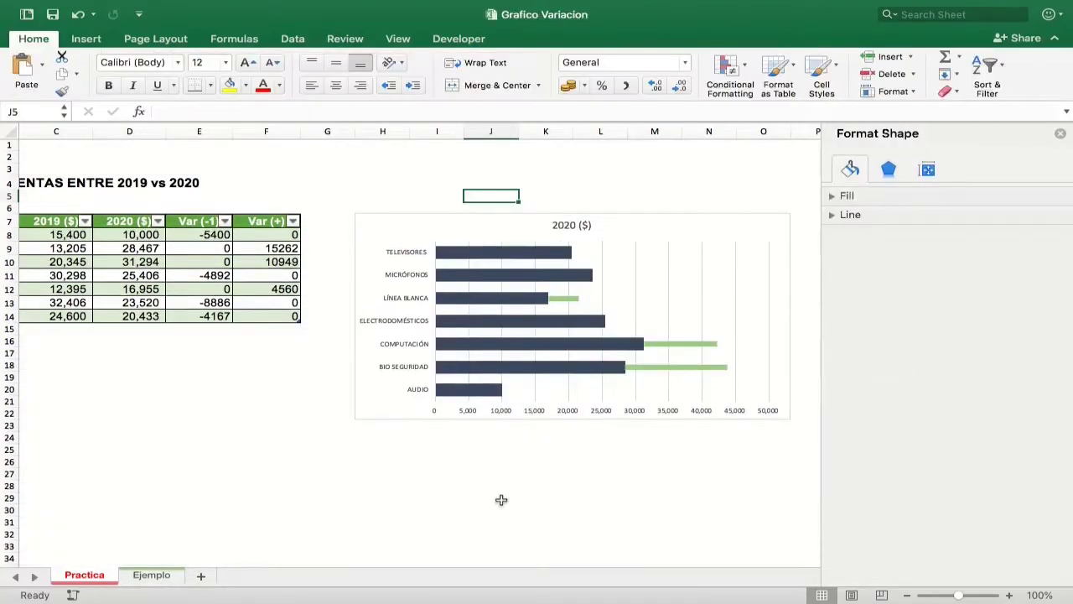
- Review the Var (-1) values on Practica and set the 2020 b series overlap to 0% on the Ejemplo chart
left_click_drag(211, 236, 214, 315)
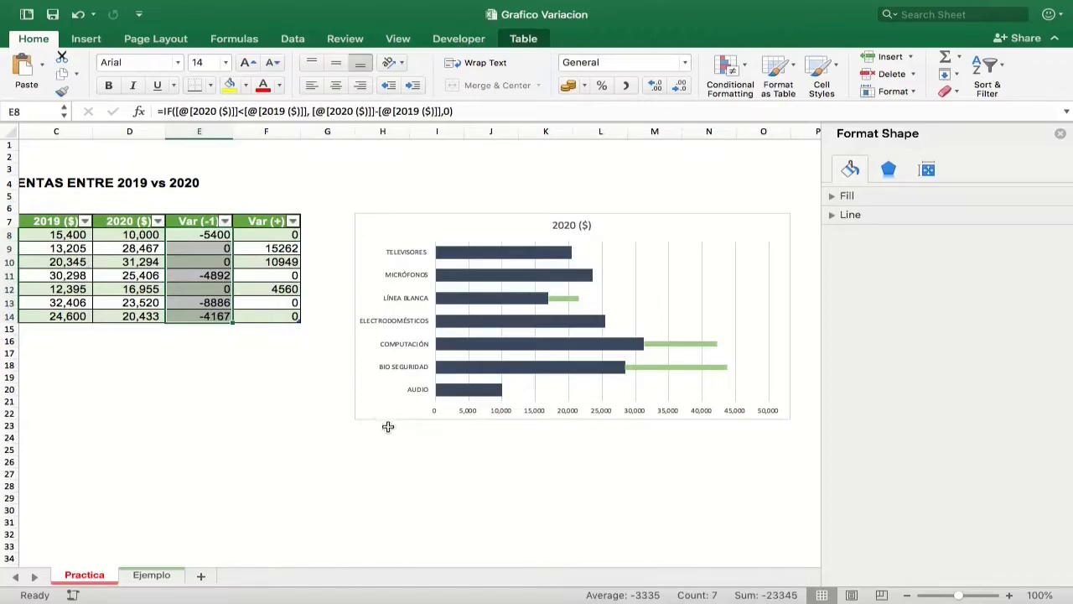
left_click(152, 575)
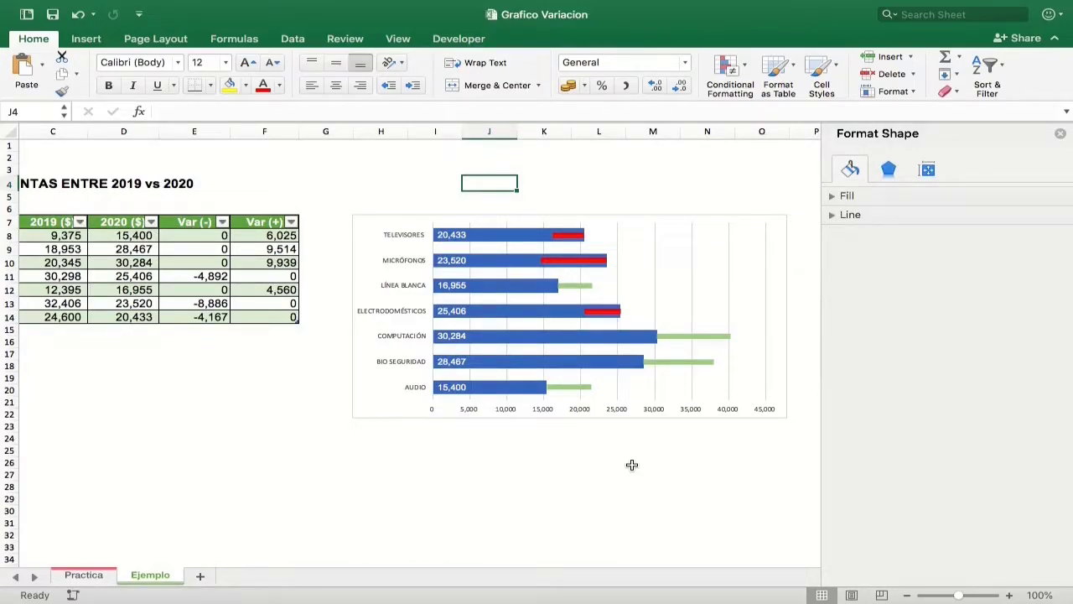
left_click(486, 236)
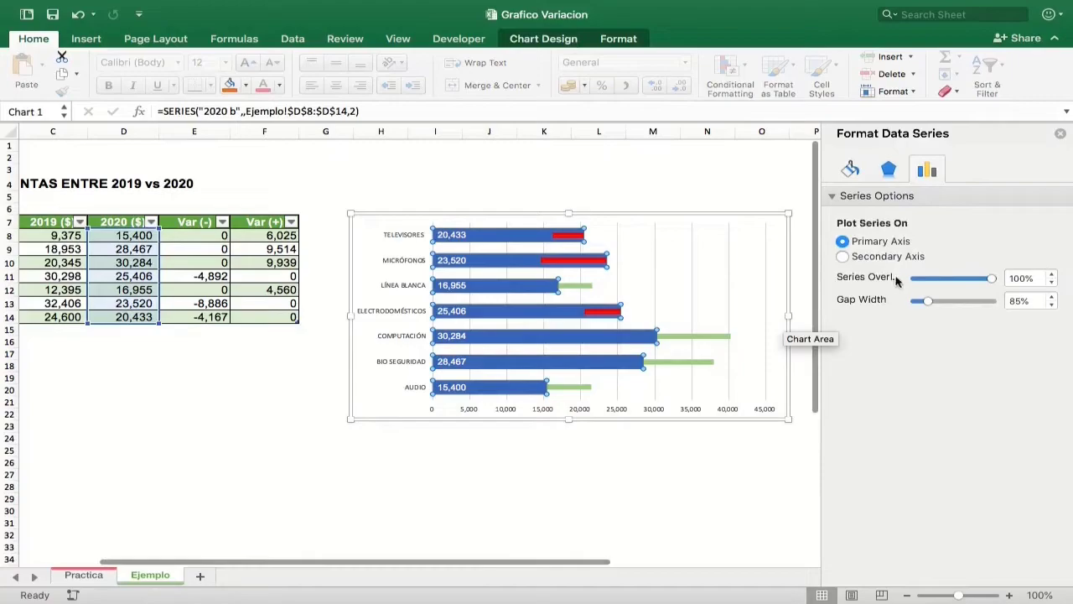
left_click(1021, 277)
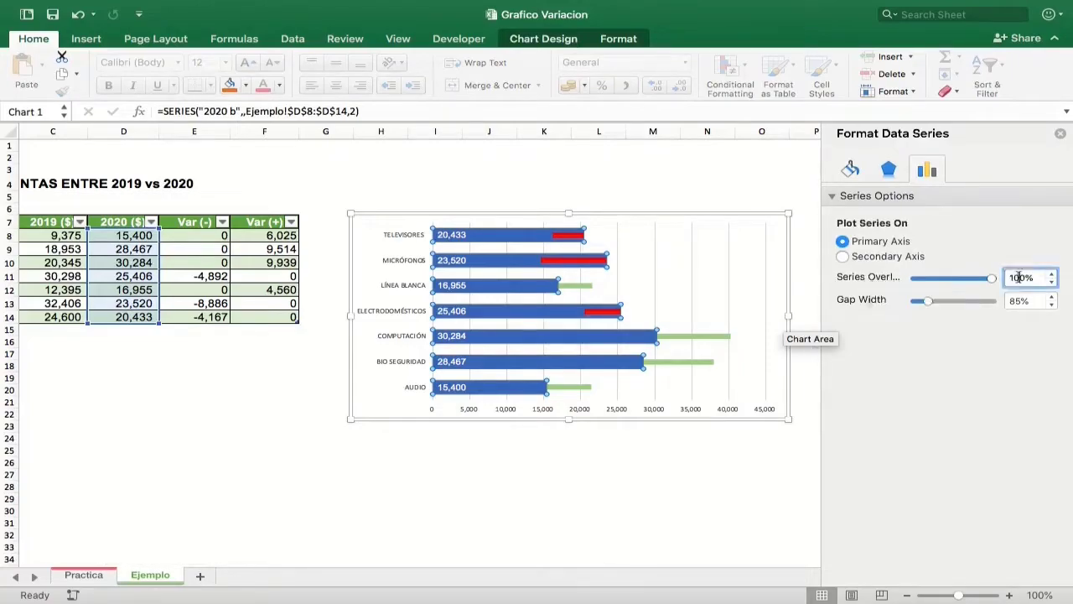
type("0")
key("Return")
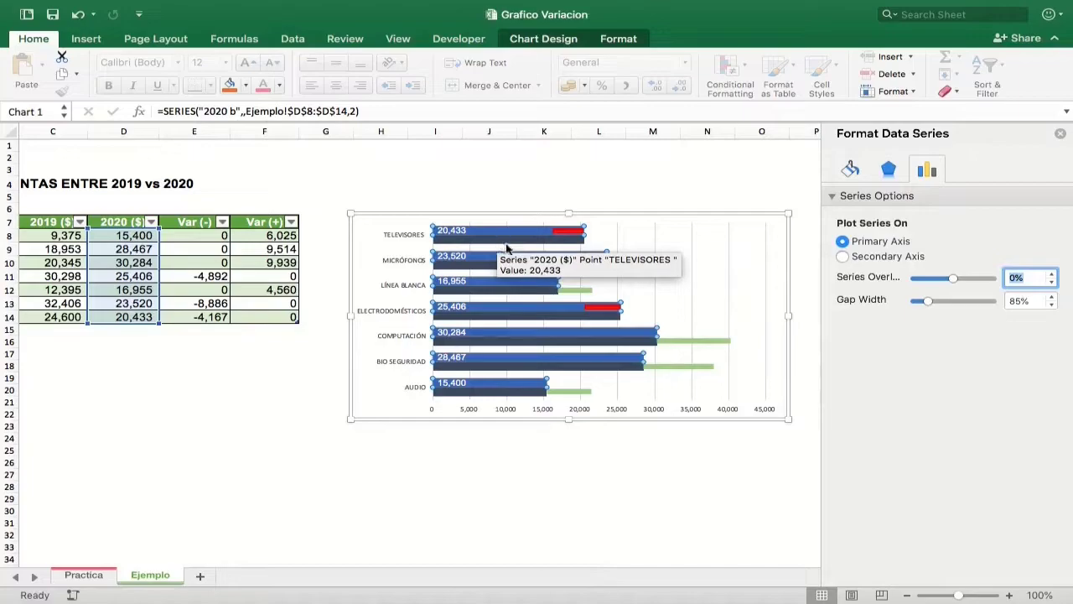
- Return to the Practica sheet and review the Var (+) and Var (-1) values in rows 8 to 14
left_click(84, 575)
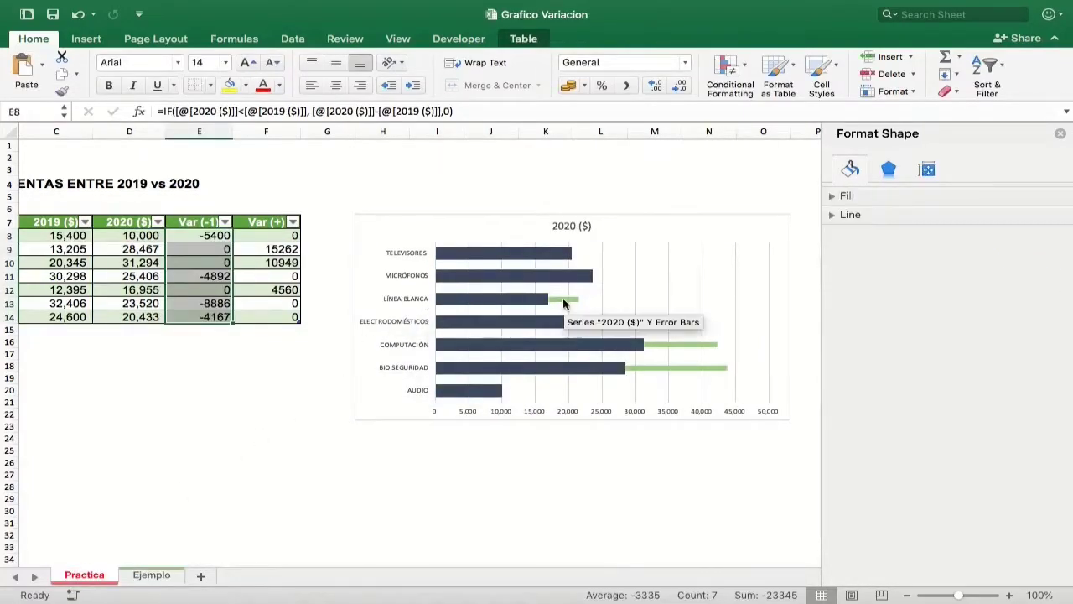
left_click_drag(277, 235, 276, 311)
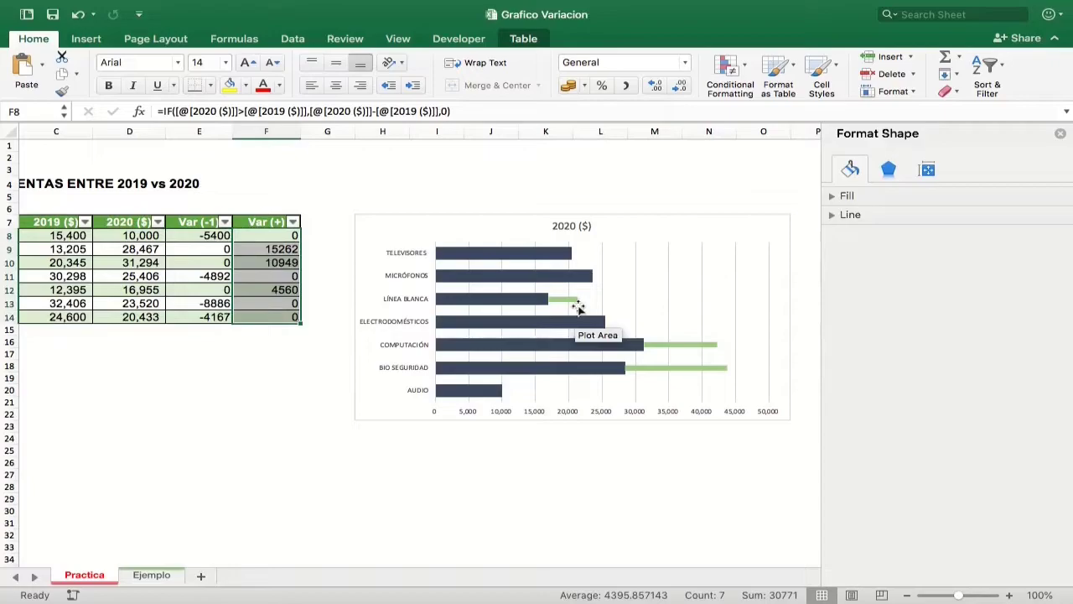
left_click_drag(210, 235, 213, 317)
mouse_move(483, 265)
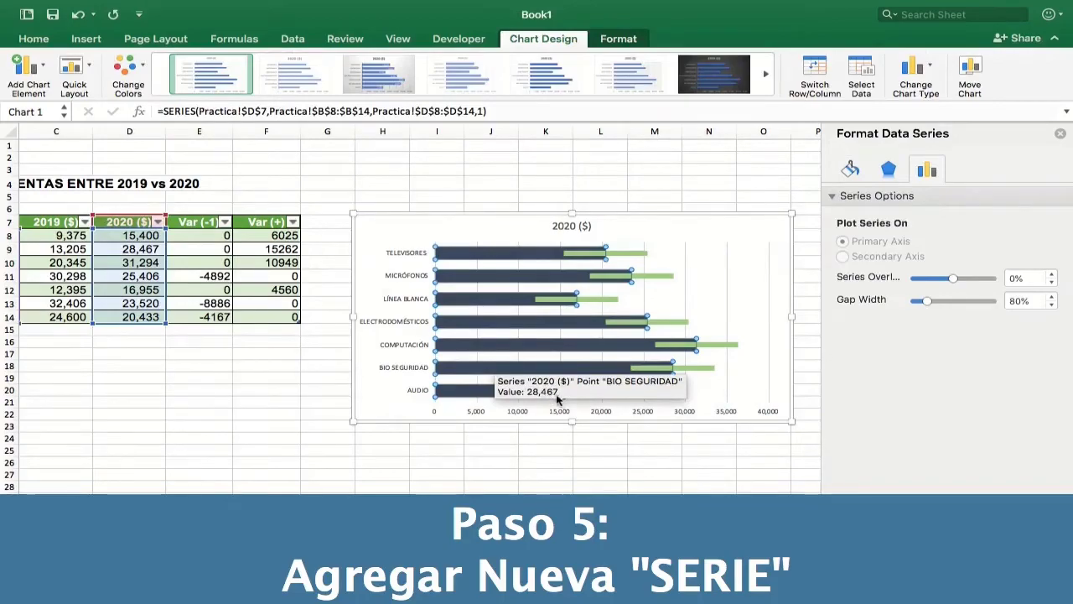
- Open the data source settings of the Practica chart and move the dialog clear of the sales table
left_click(663, 186)
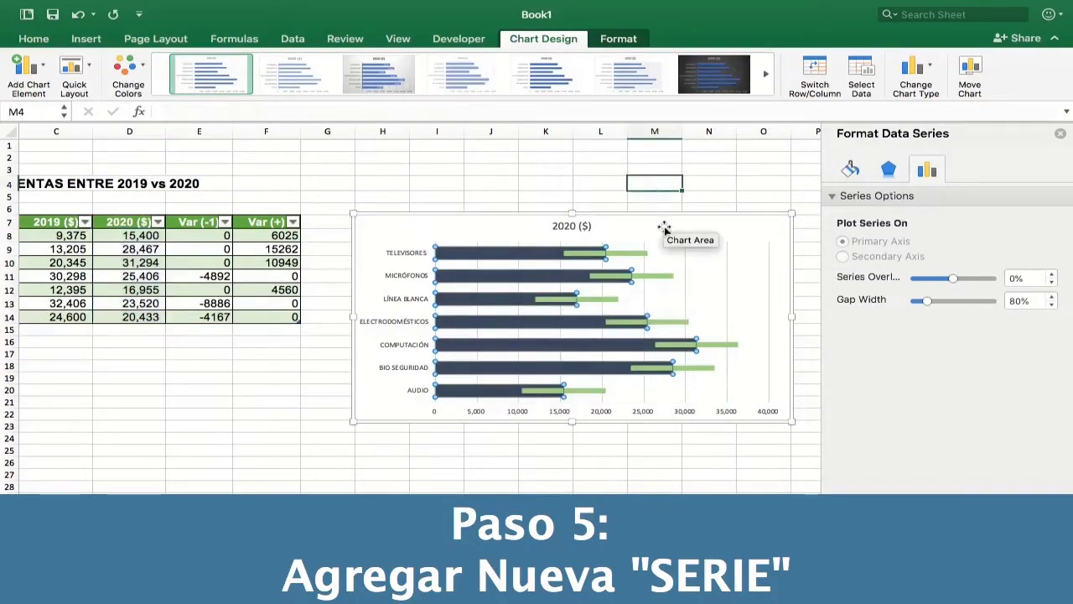
left_click(621, 237)
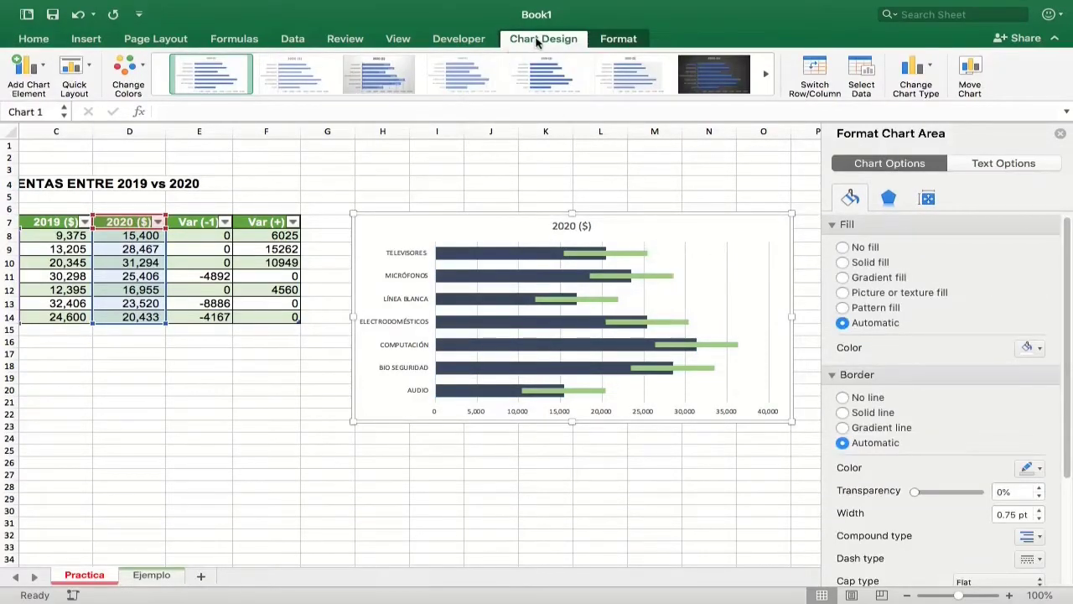
left_click(859, 77)
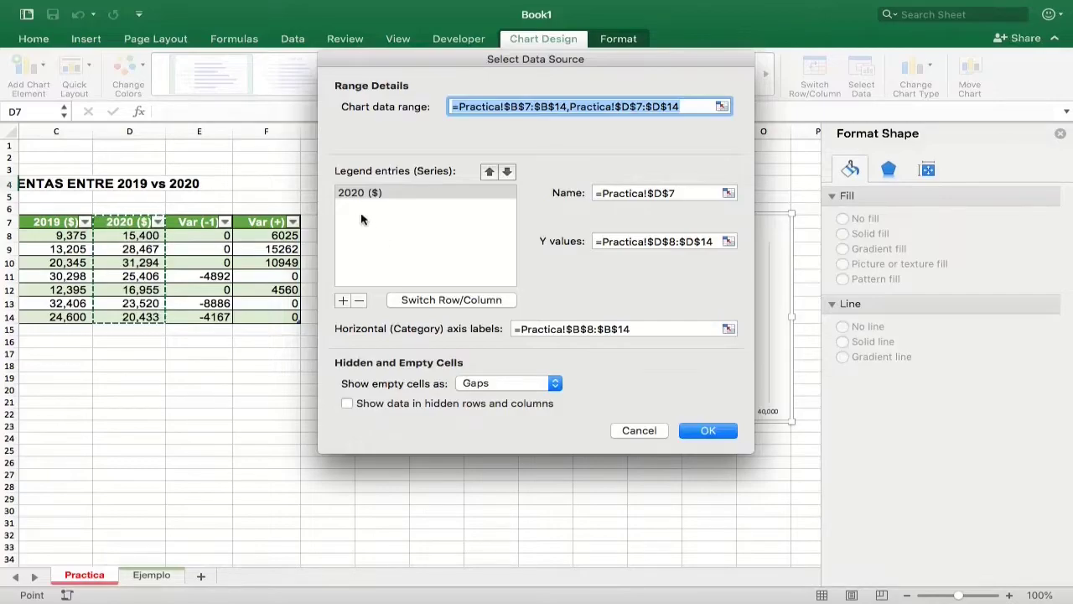
left_click_drag(514, 61, 262, 74)
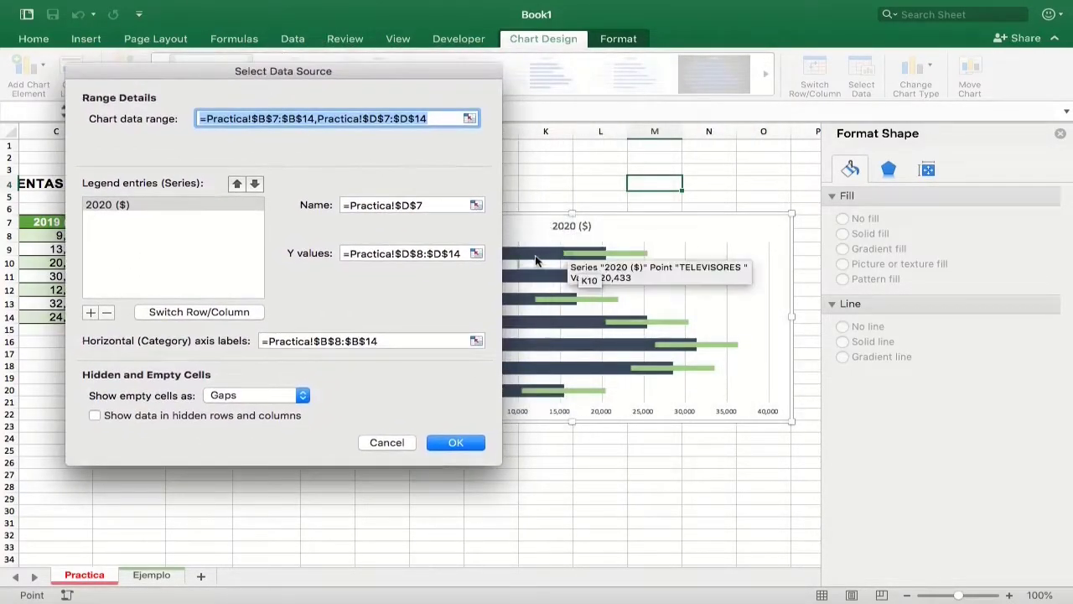
left_click_drag(348, 77, 611, 66)
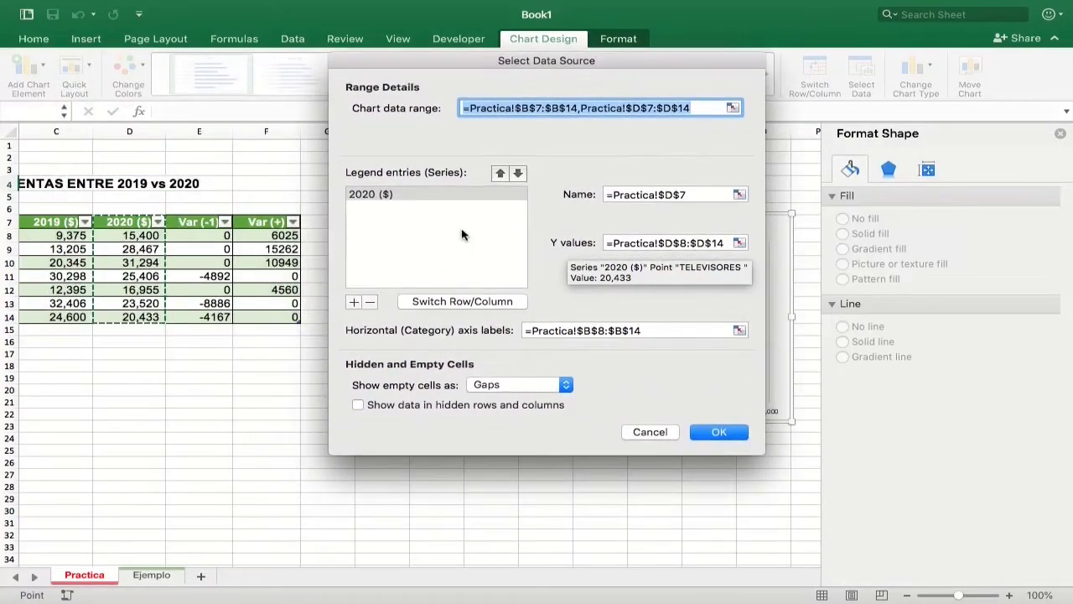
left_click_drag(504, 60, 241, 62)
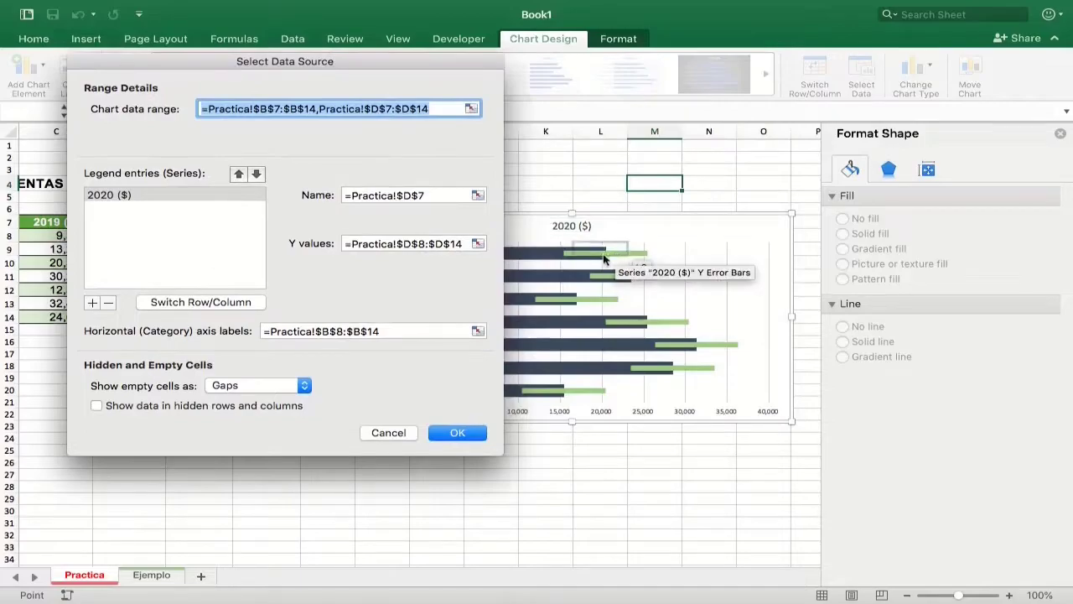
left_click_drag(339, 59, 621, 40)
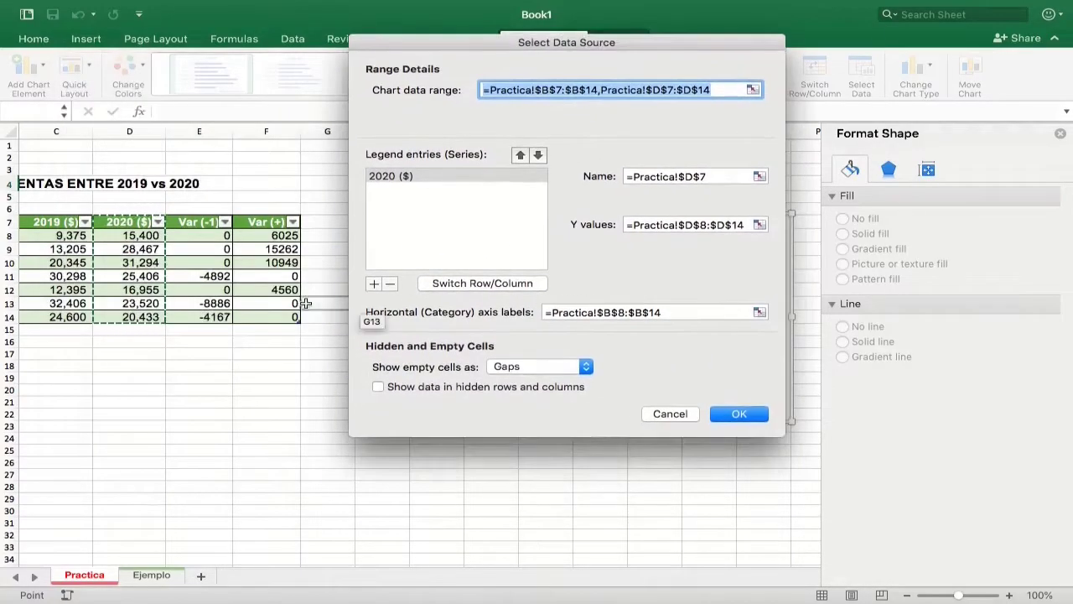
- Add a chart series named 2020 b with its Y values taken from the table's 2020 ($) column
left_click(374, 283)
left_click(660, 176)
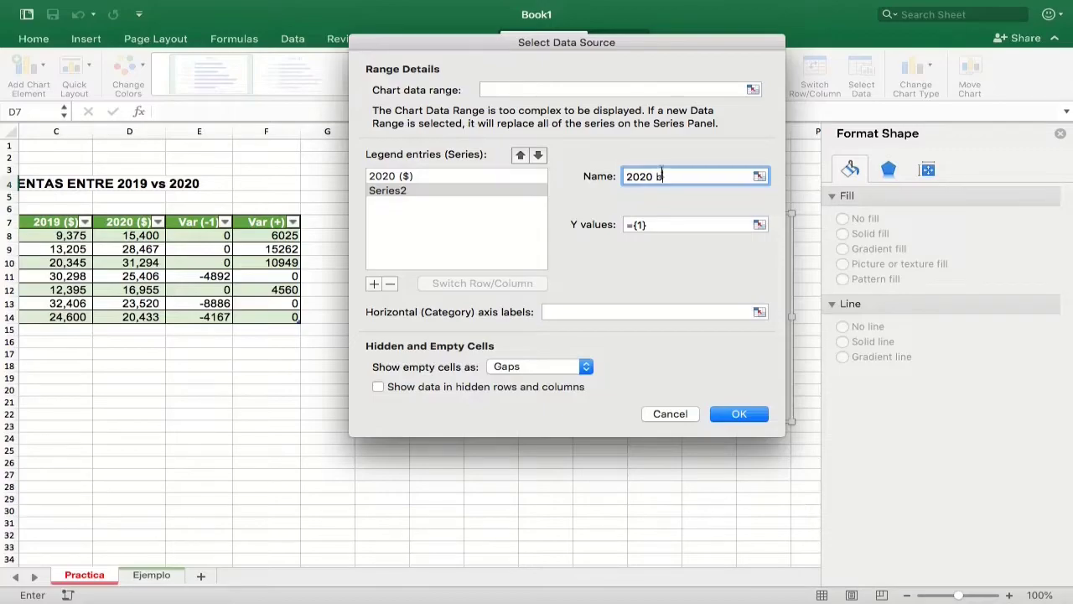
left_click(760, 224)
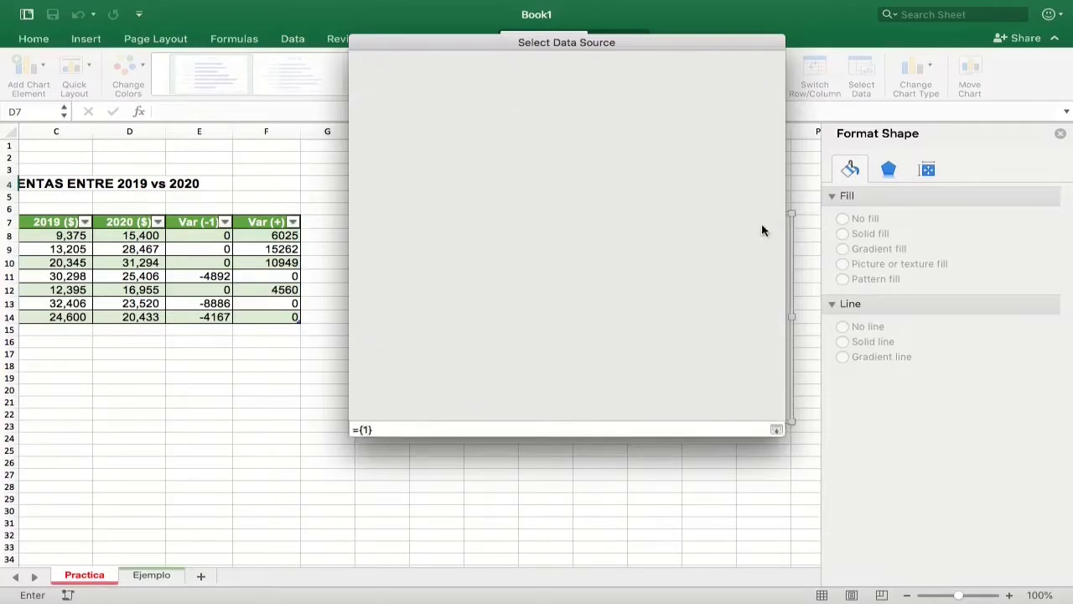
left_click(134, 217)
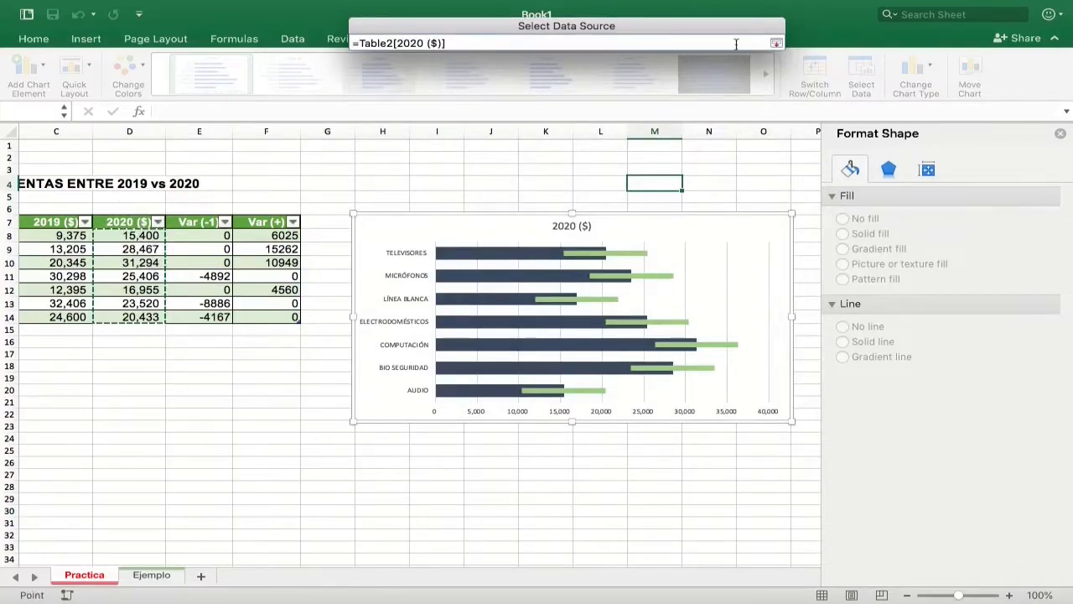
left_click(775, 44)
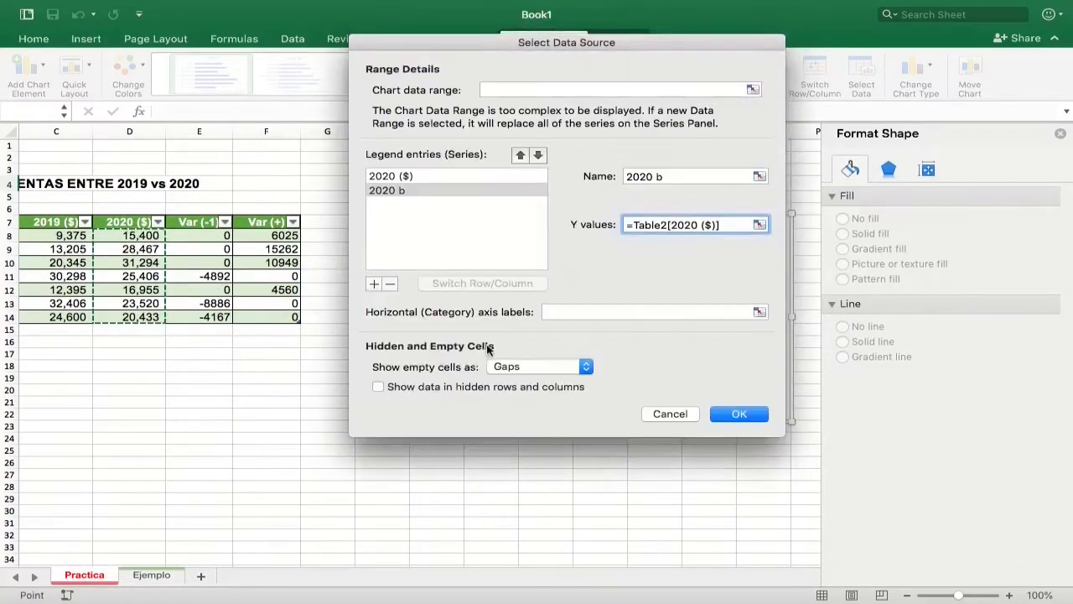
left_click(738, 414)
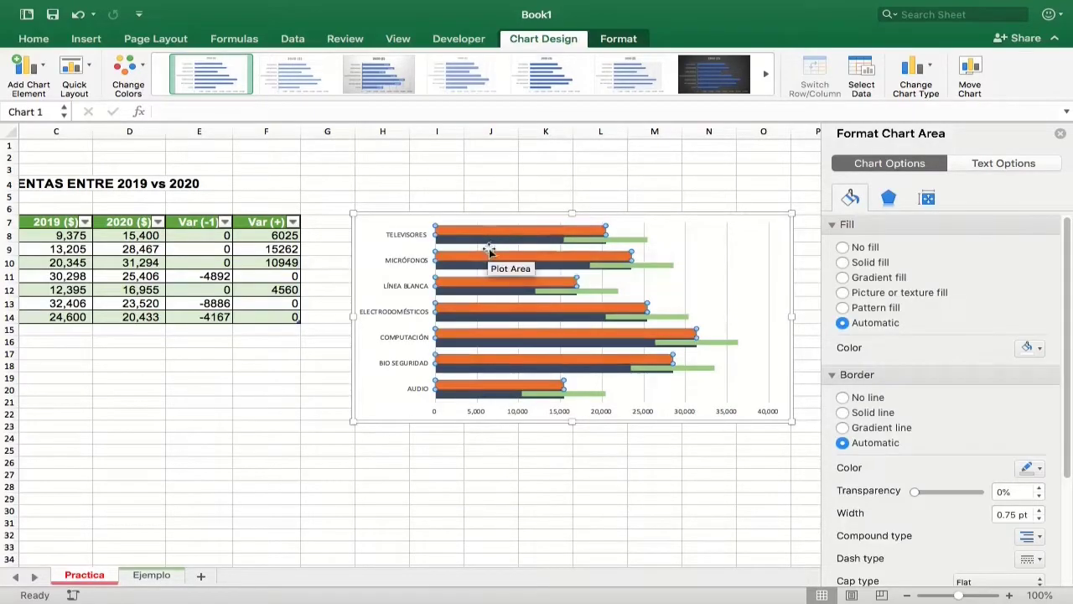
- Fill the bars of the 2020 b series with solid theme blue
left_click(491, 253)
left_click(1028, 336)
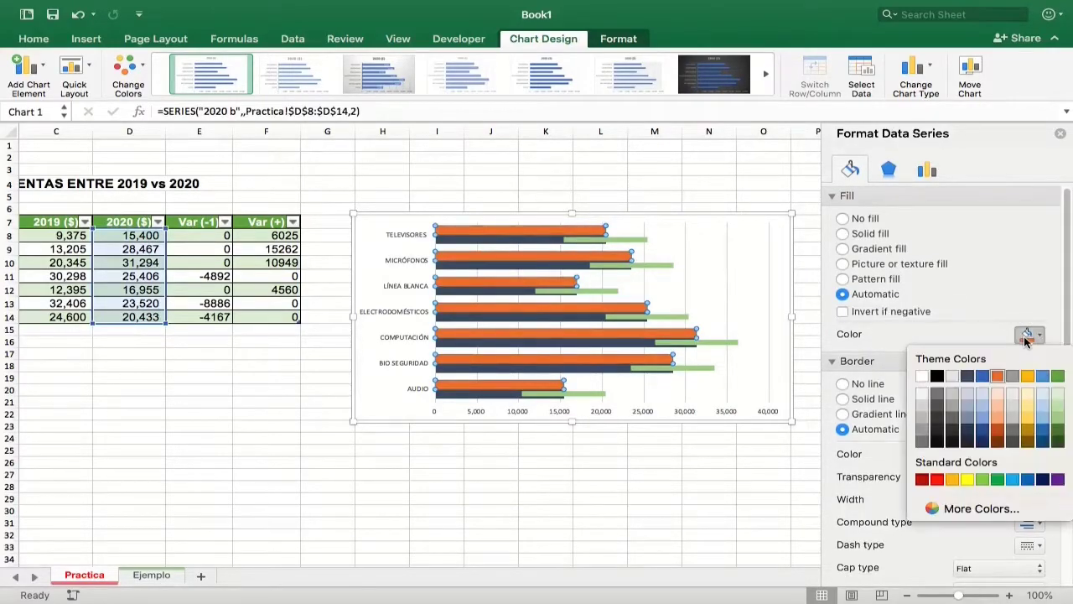
left_click(984, 376)
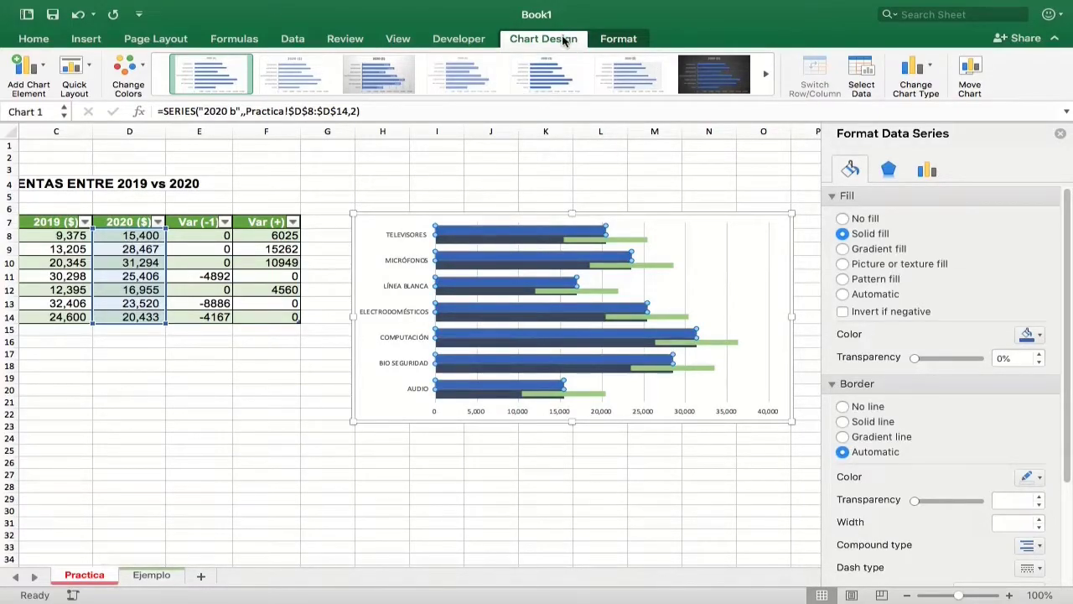
- Add Standard Error error bars to the 2020 b series and set their end style to No Cap
left_click(38, 73)
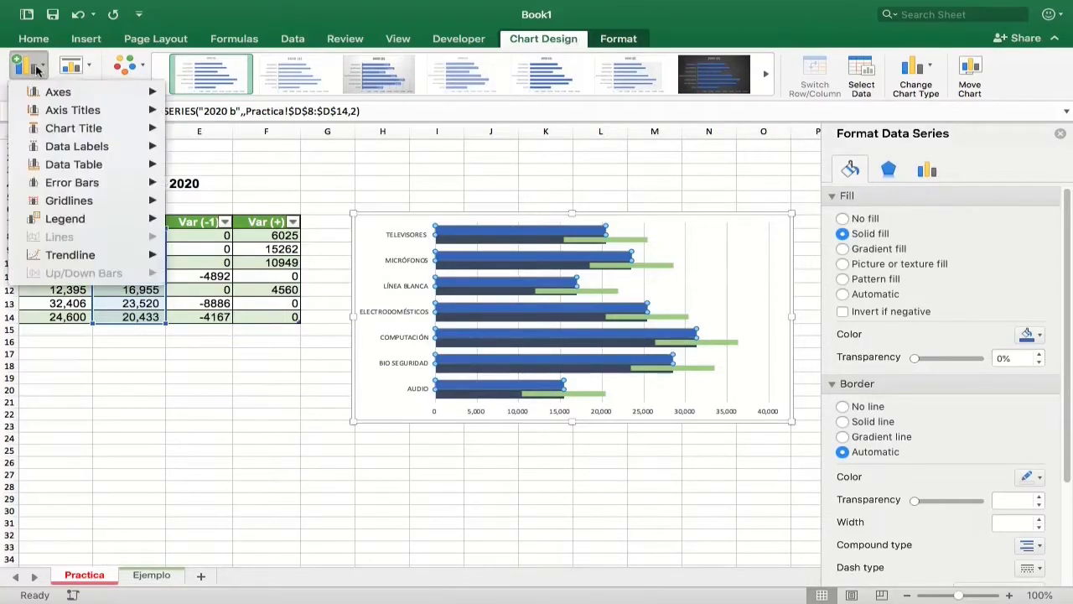
mouse_move(75, 182)
left_click(243, 215)
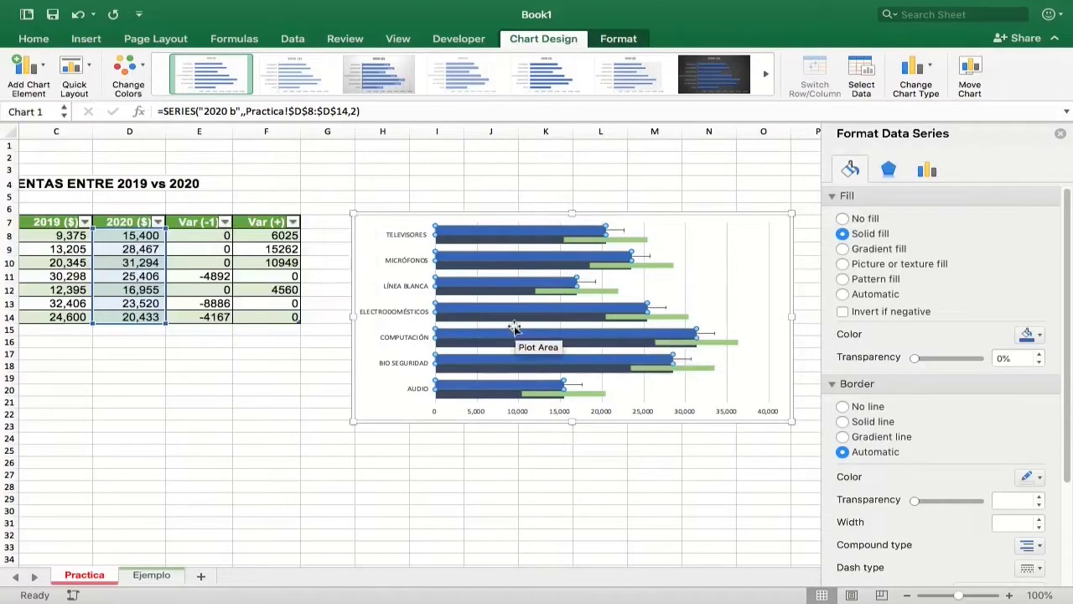
left_click(618, 230)
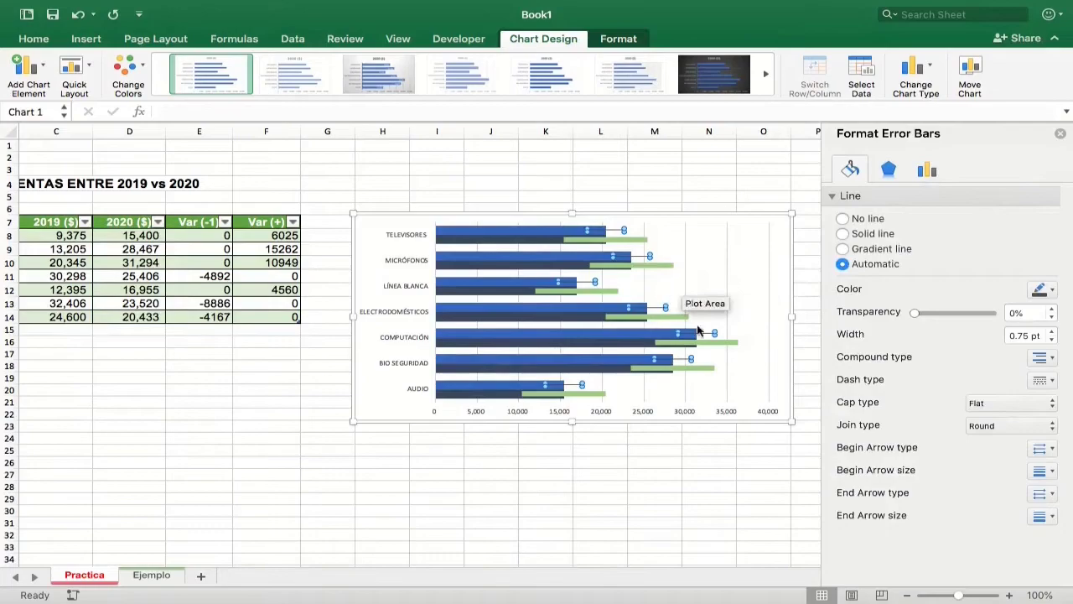
left_click(929, 169)
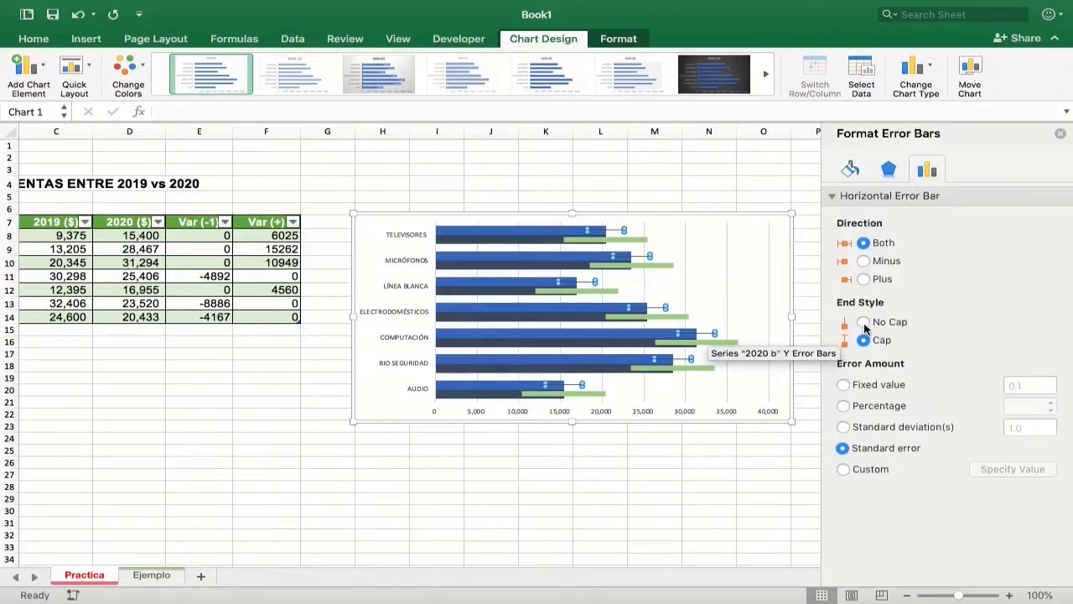
left_click(863, 322)
- Format the 2020 b error bars with a solid red line 7 pt wide
left_click(850, 170)
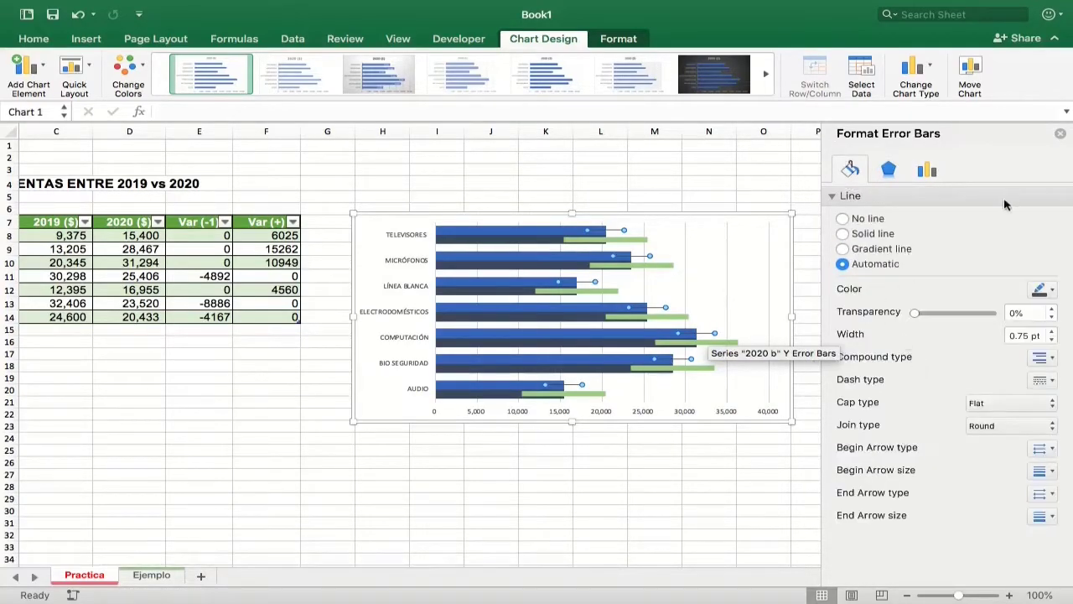
left_click(1052, 289)
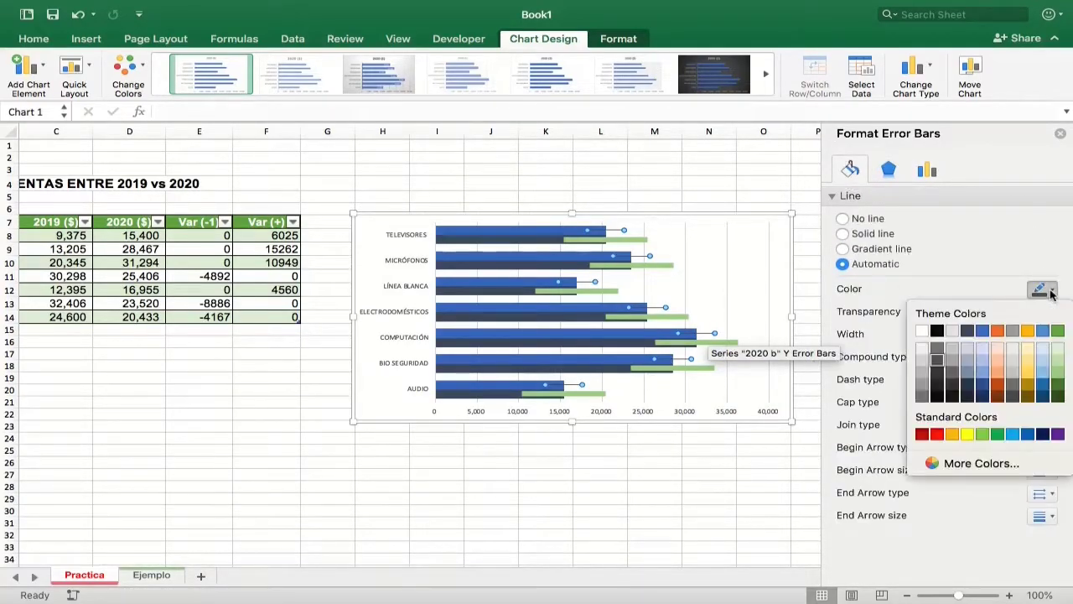
left_click(938, 435)
double_click(1021, 336)
type("7")
key("Return")
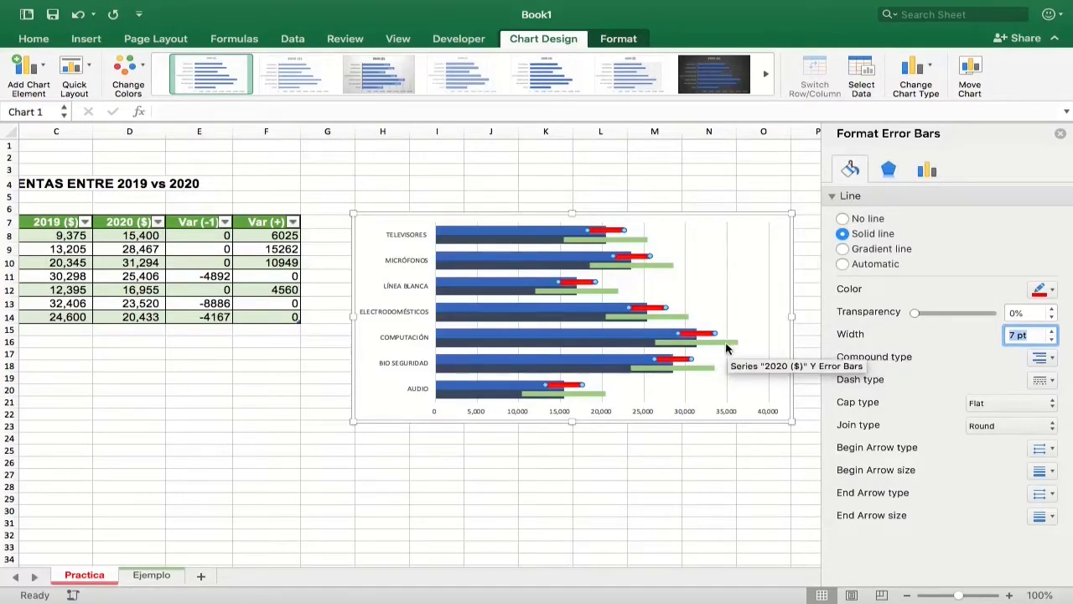
- Give the red error bars custom amounts: positive values from Practica E8:E14 (the Var (-1) column) and a negative value of 0
left_click(927, 170)
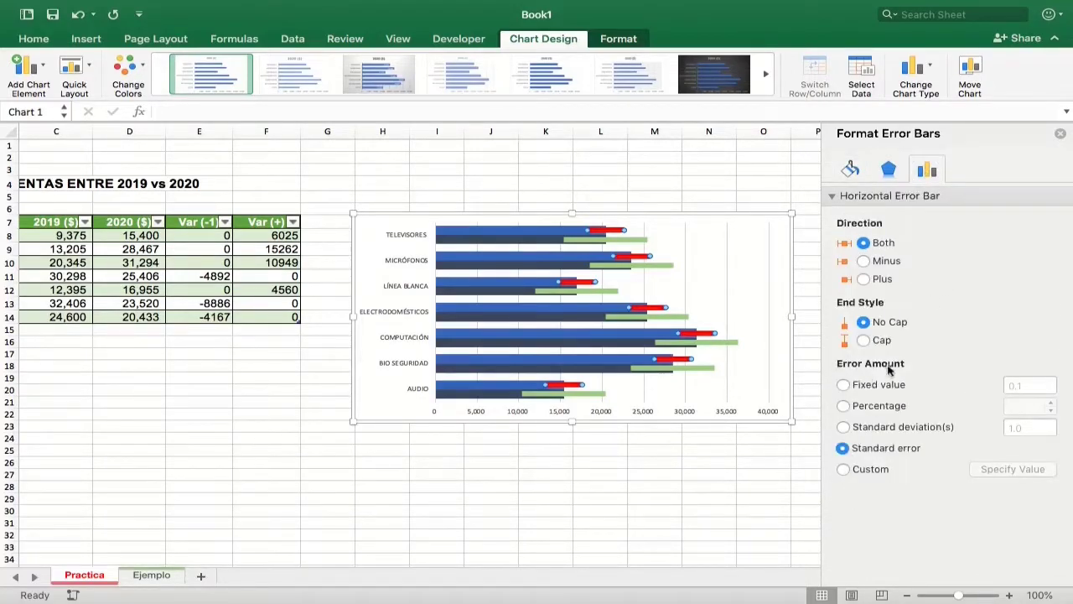
left_click(843, 470)
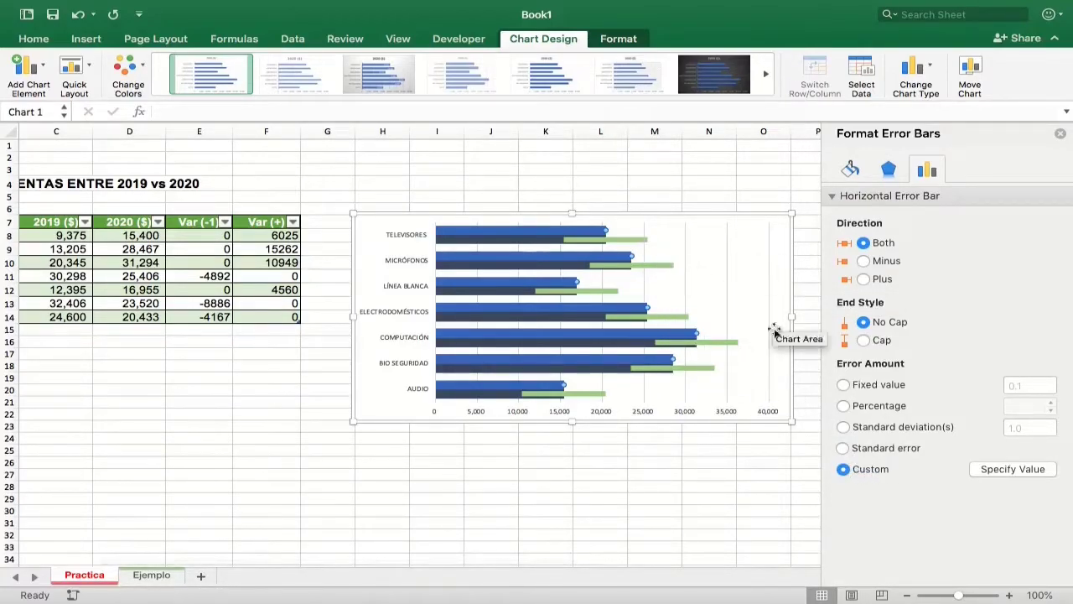
left_click(987, 471)
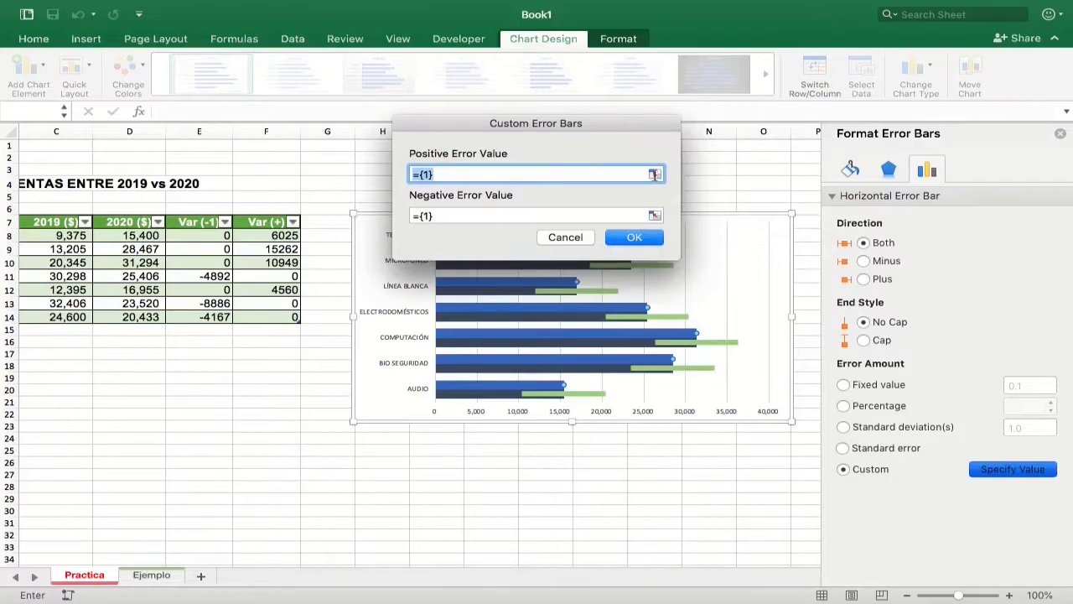
left_click(654, 174)
left_click_drag(197, 235, 209, 316)
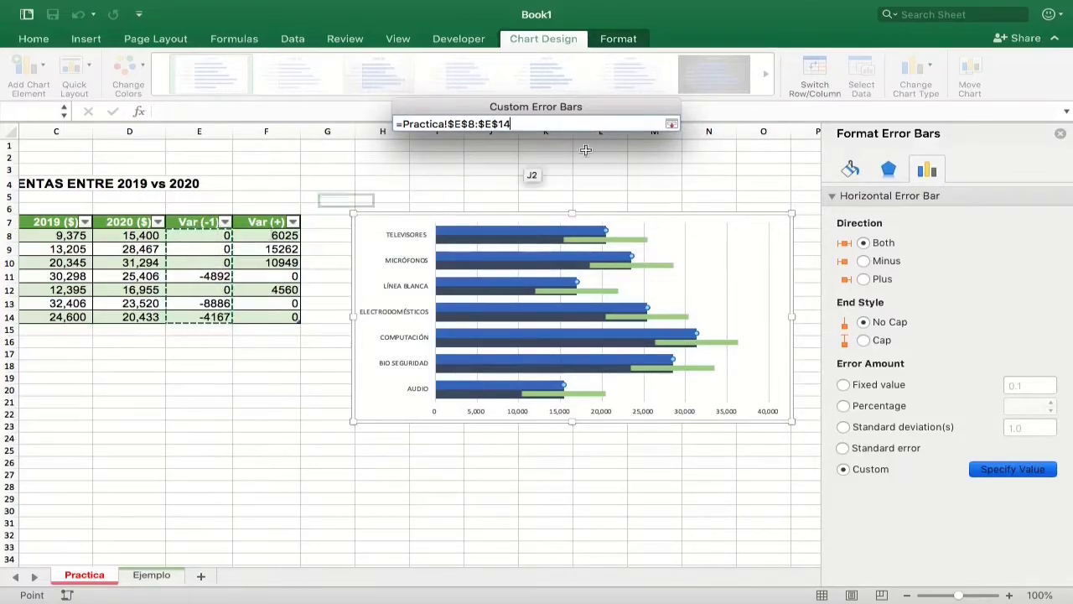
left_click(671, 124)
left_click(413, 216)
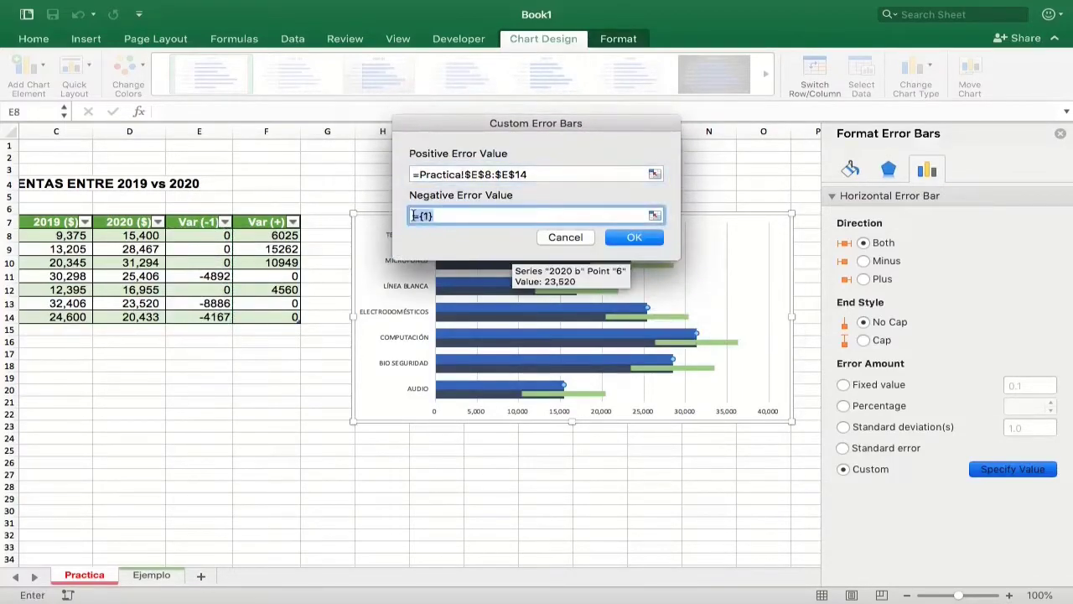
type("0")
key("Return")
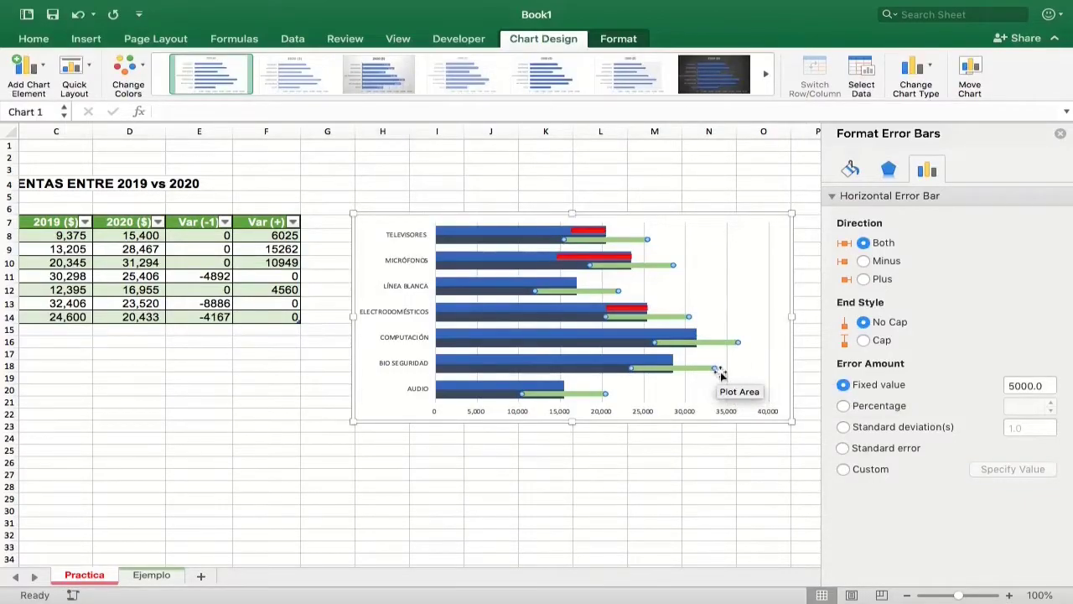
- Give the green error bars custom amounts: positive values from Practica F8:F14 (the Var (+) column) and a negative value of 0
left_click(844, 469)
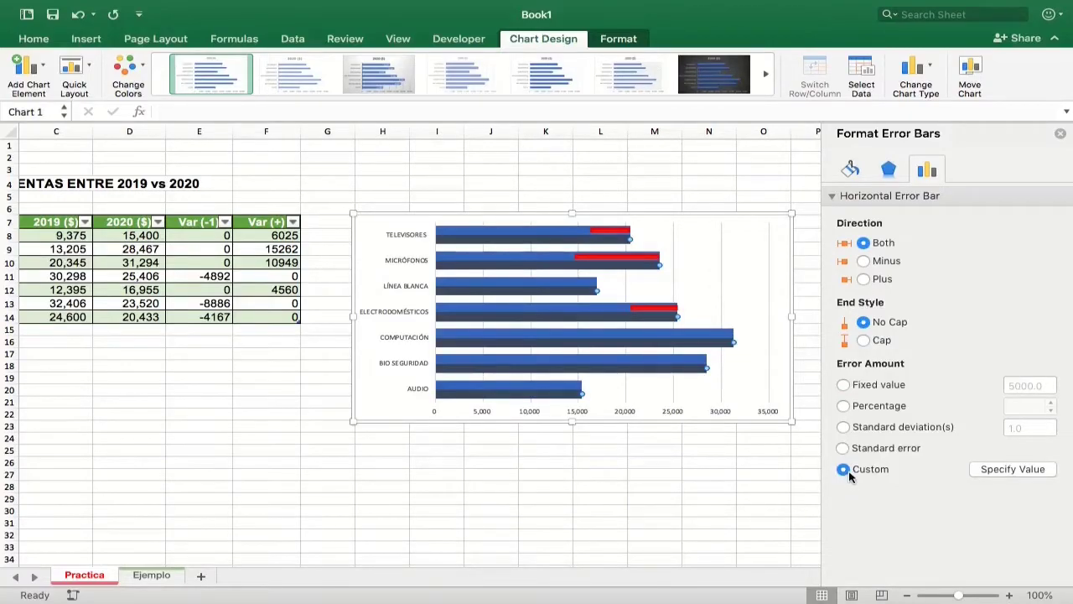
left_click(1013, 469)
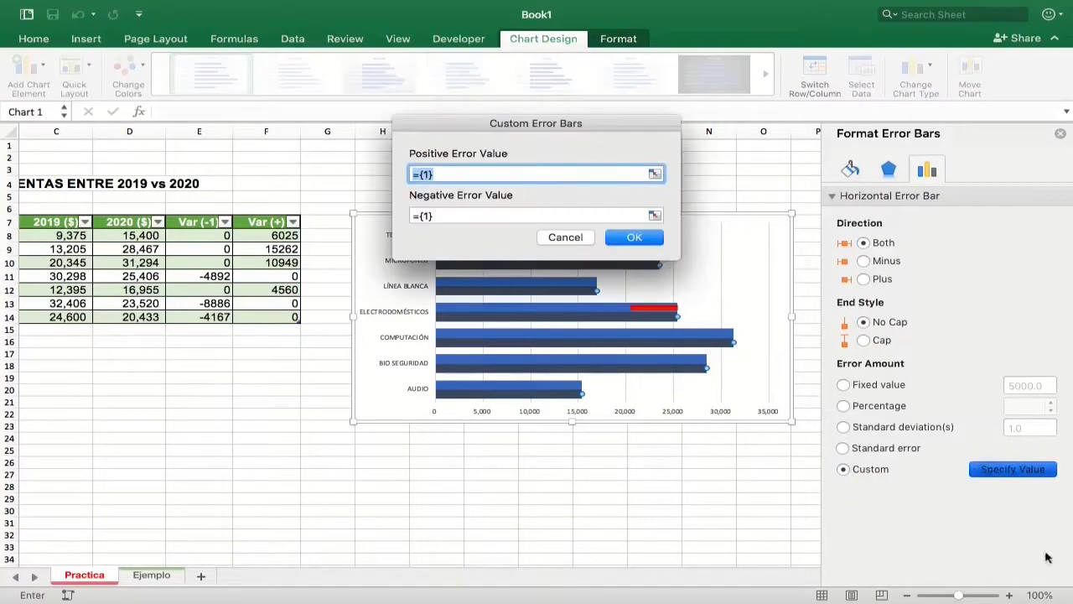
left_click(655, 174)
left_click_drag(263, 235, 251, 316)
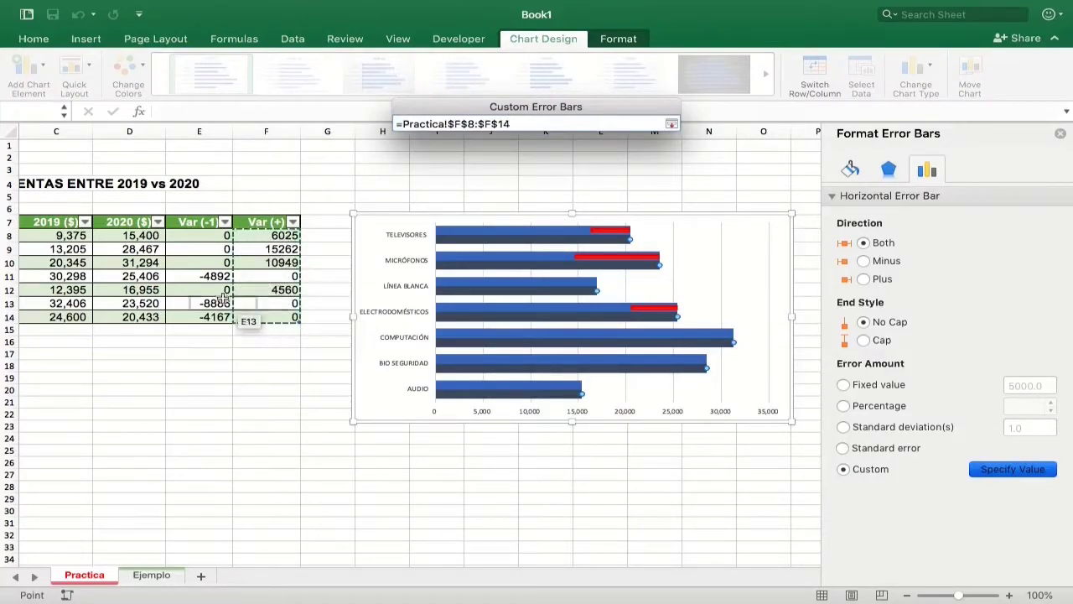
left_click(671, 123)
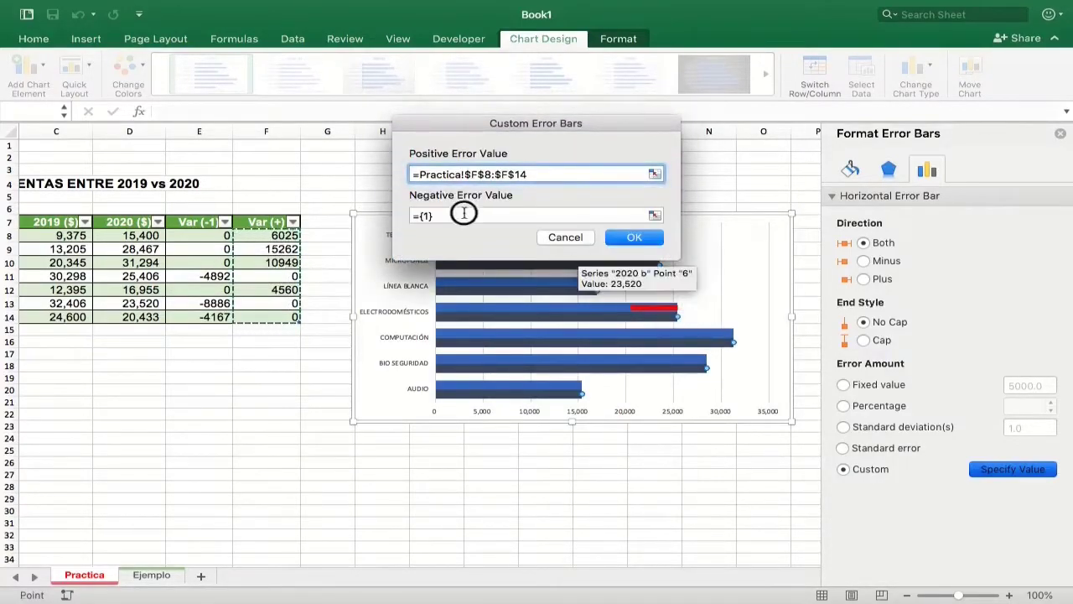
left_click(405, 215)
type("0")
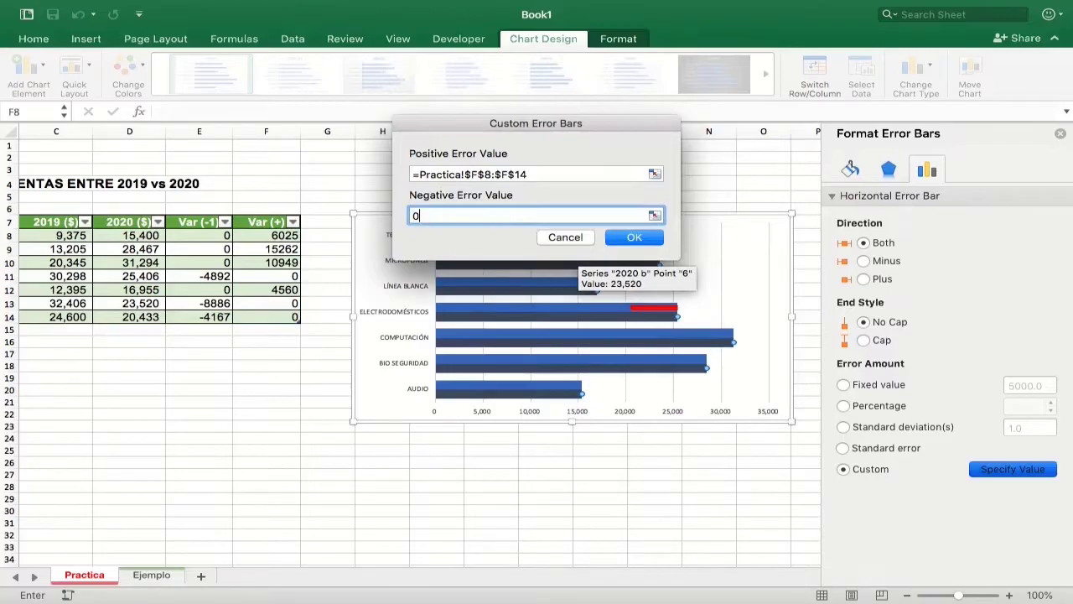
key("Return")
left_click(987, 471)
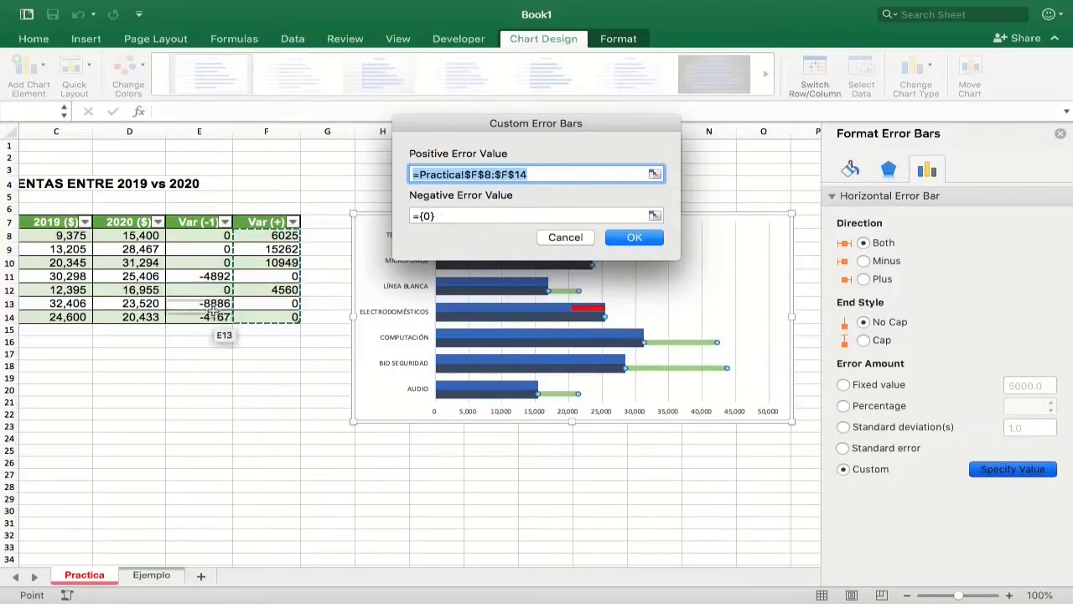
left_click(564, 237)
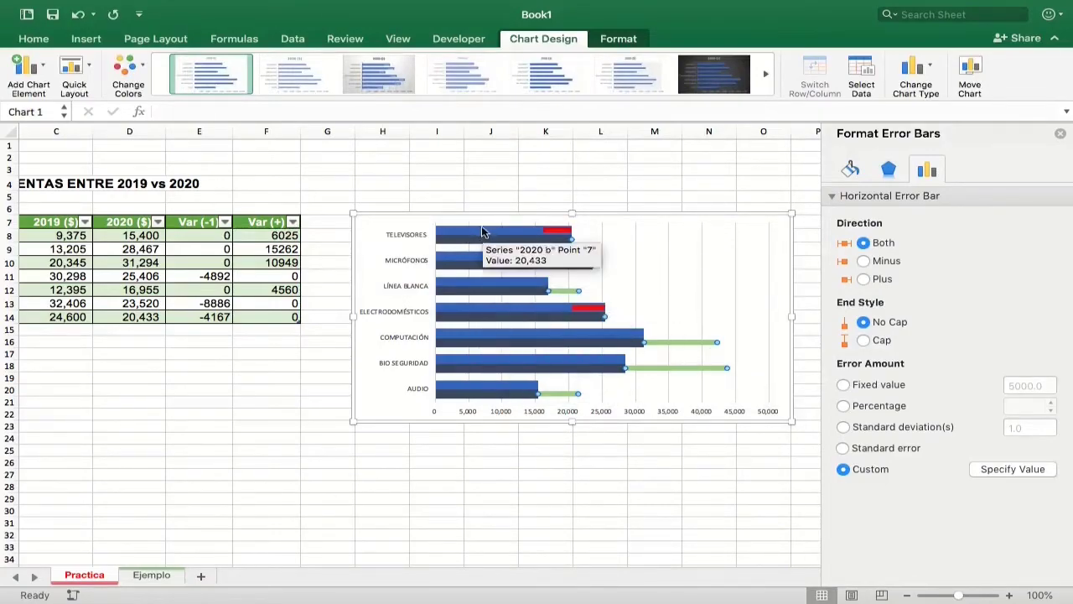
- Set the series overlap of the 2020 b bars on the Practica chart to 100%, matching the chart on the Ejemplo sheet
left_click(152, 576)
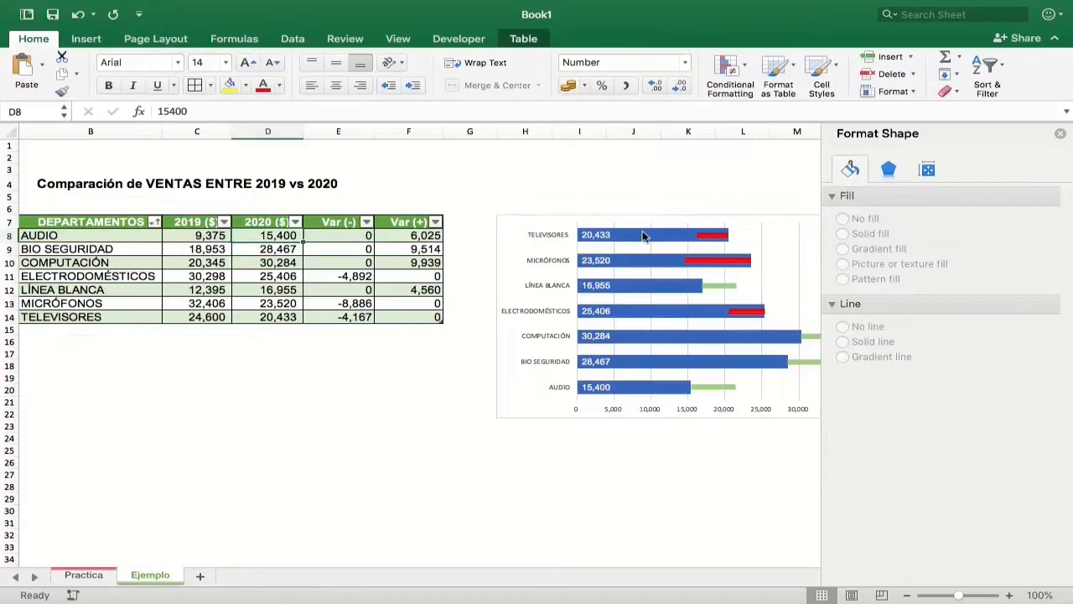
mouse_move(625, 235)
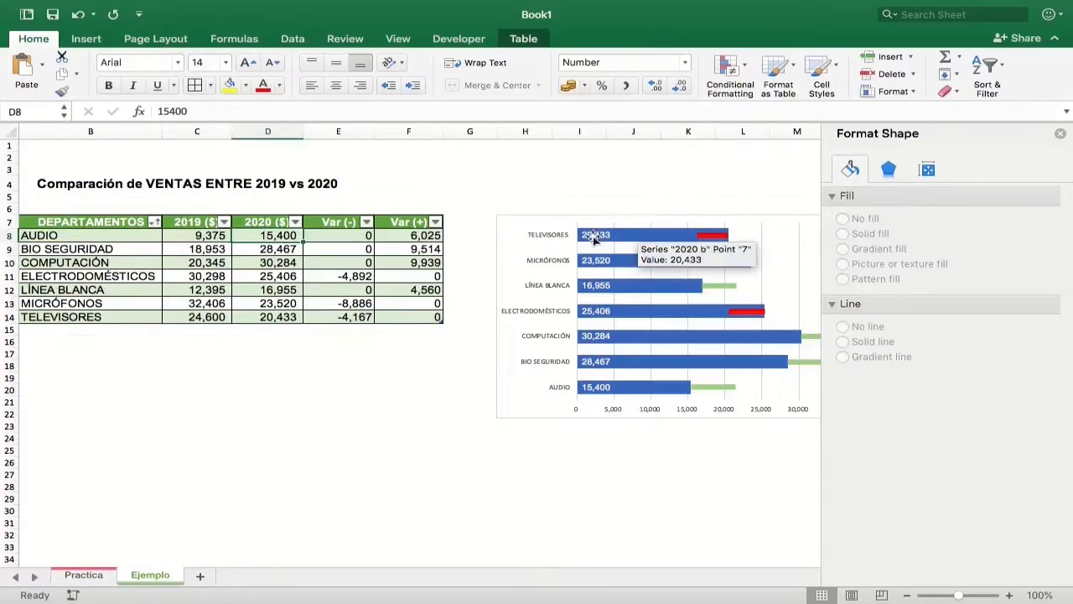
left_click(84, 575)
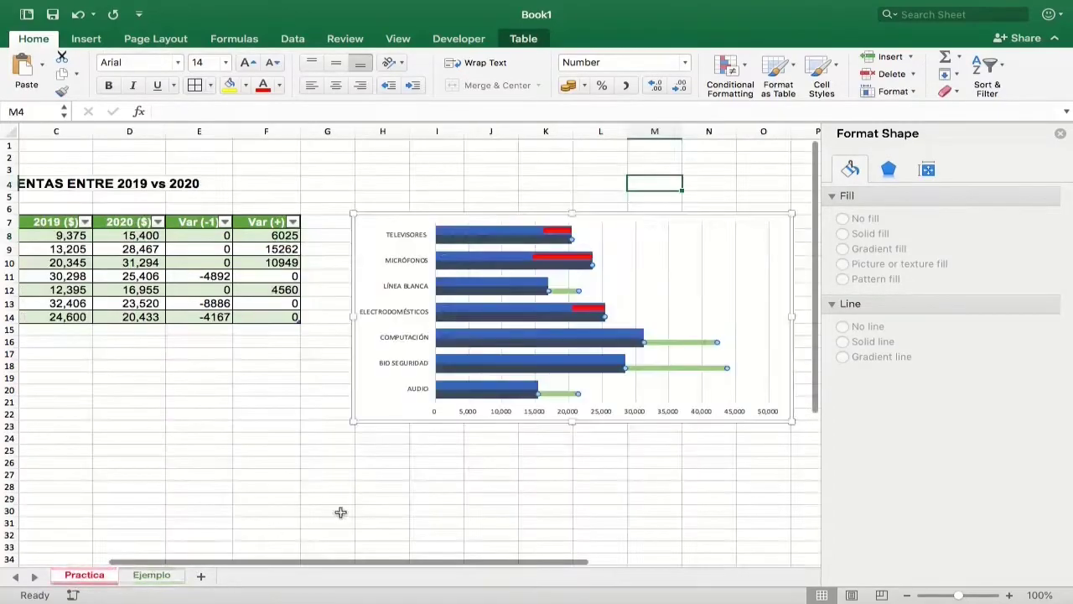
left_click(470, 233)
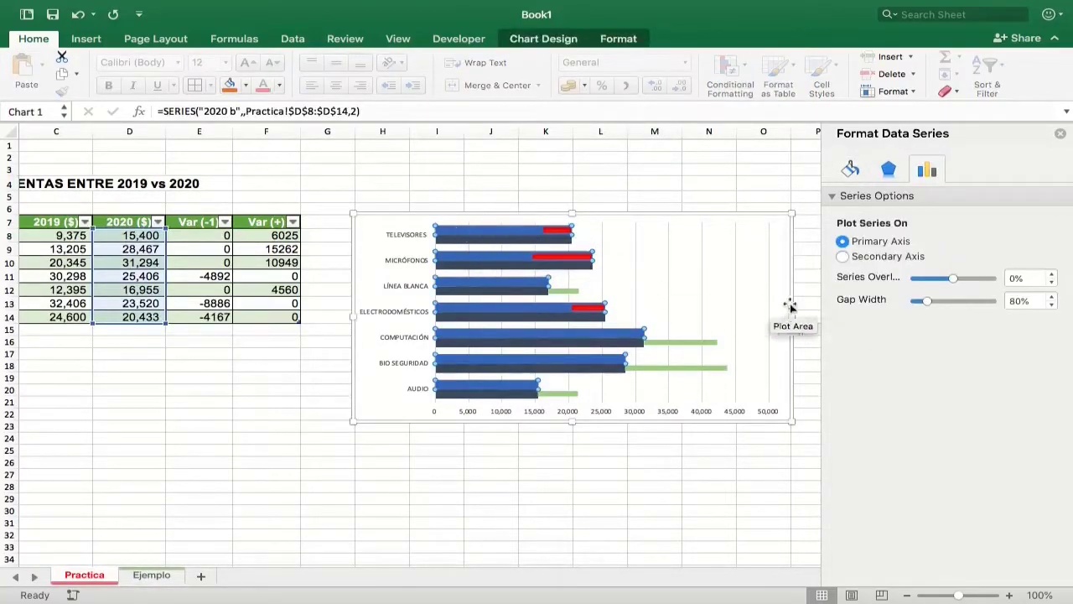
double_click(1024, 277)
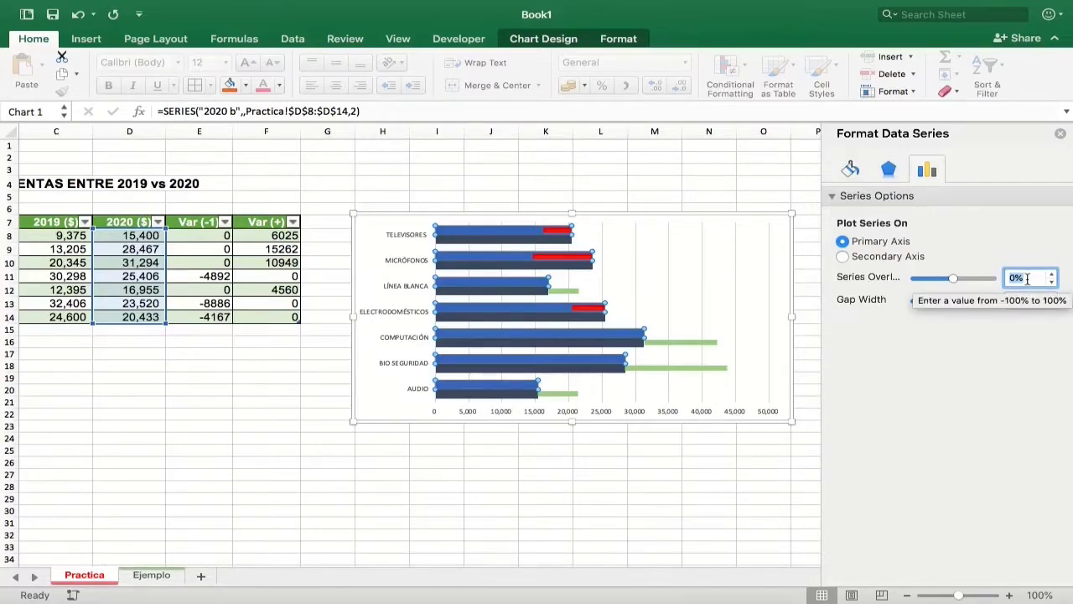
type("100")
key("Return")
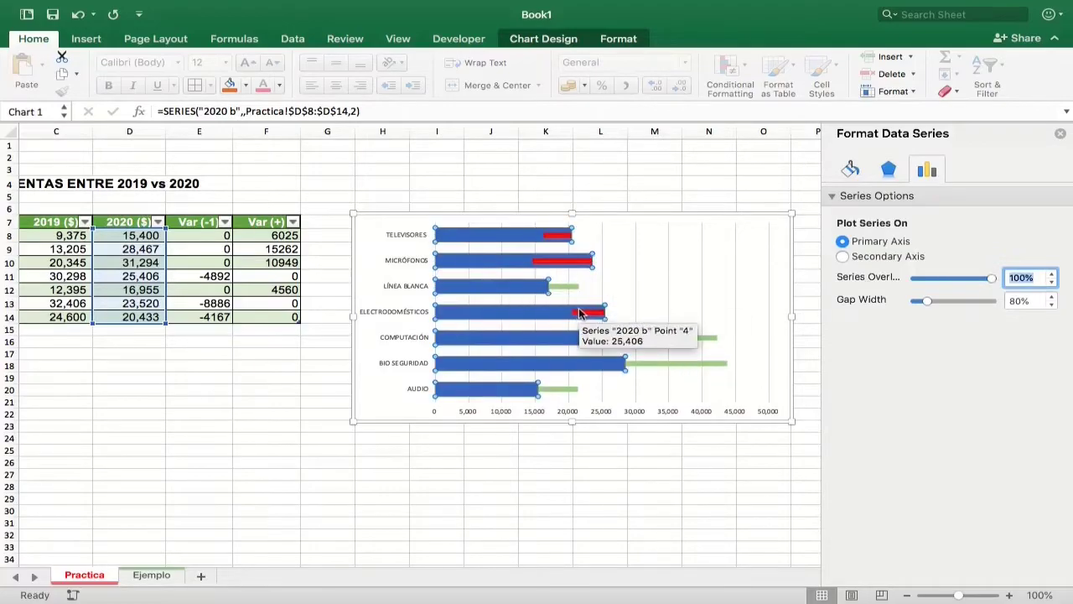
- Add data labels at the Inside Base position to the 2020 b series of the Practica chart
left_click(151, 576)
left_click(84, 577)
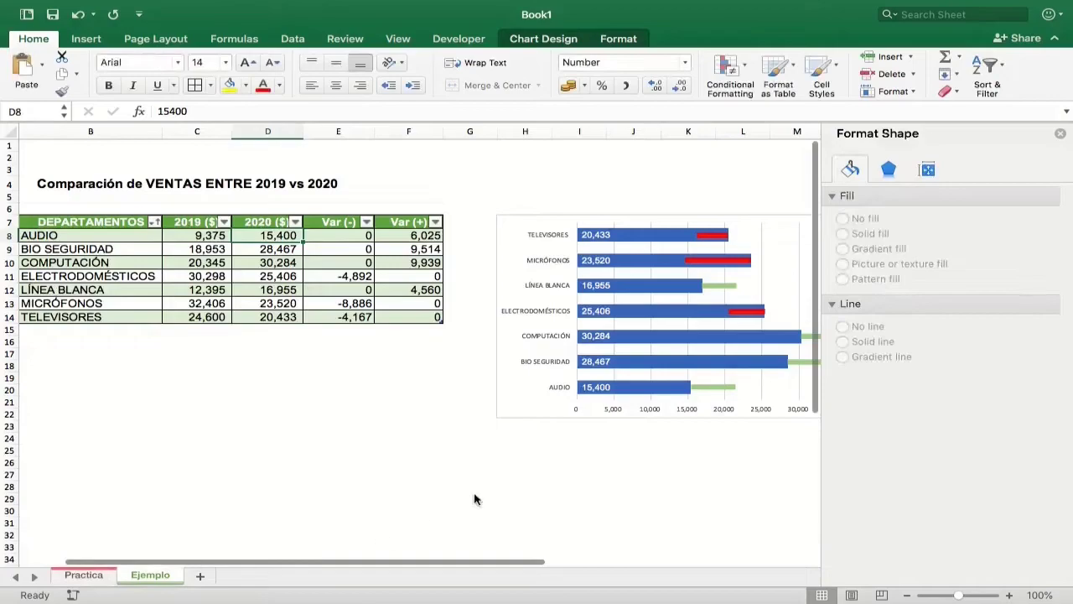
left_click(469, 241)
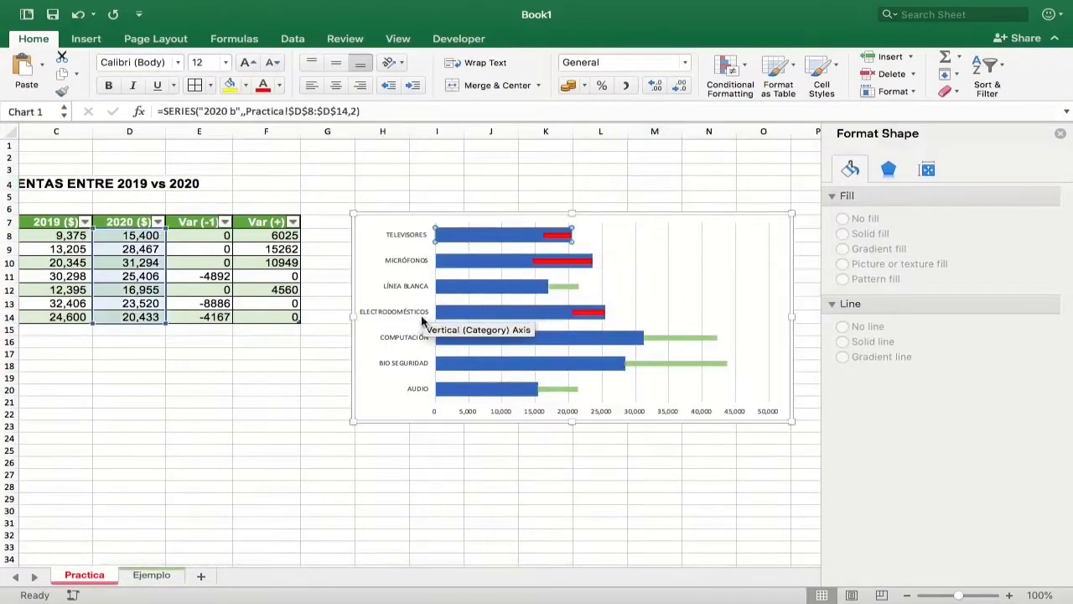
left_click(474, 195)
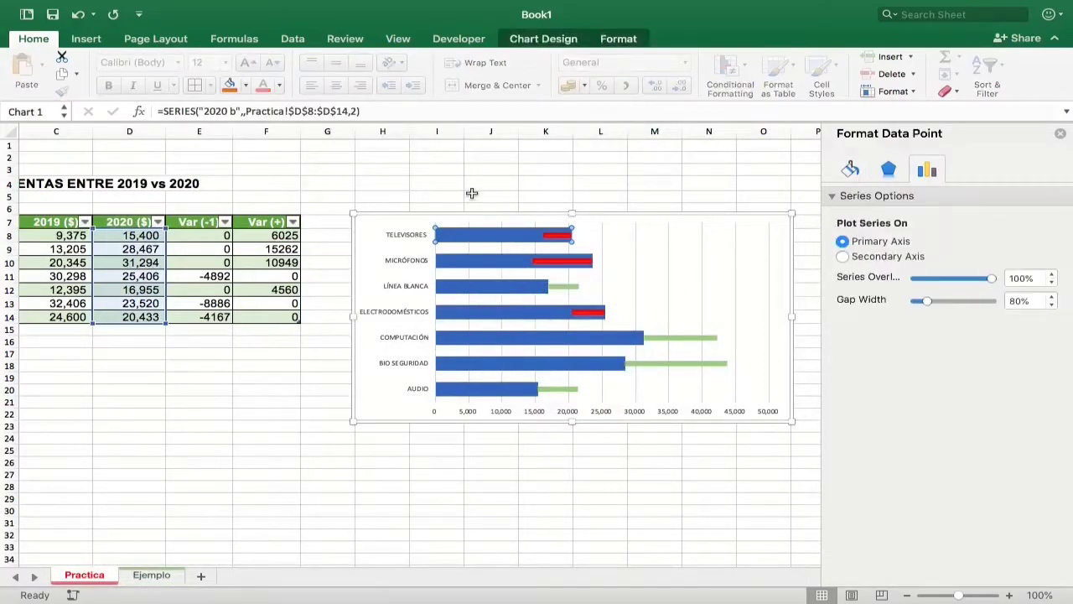
left_click(470, 243)
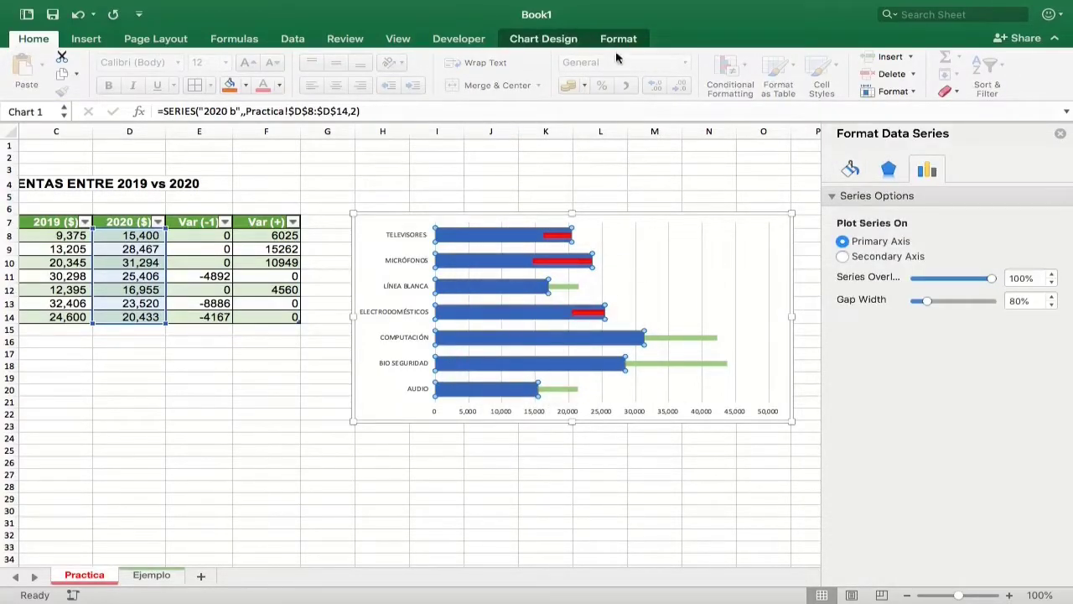
left_click(572, 42)
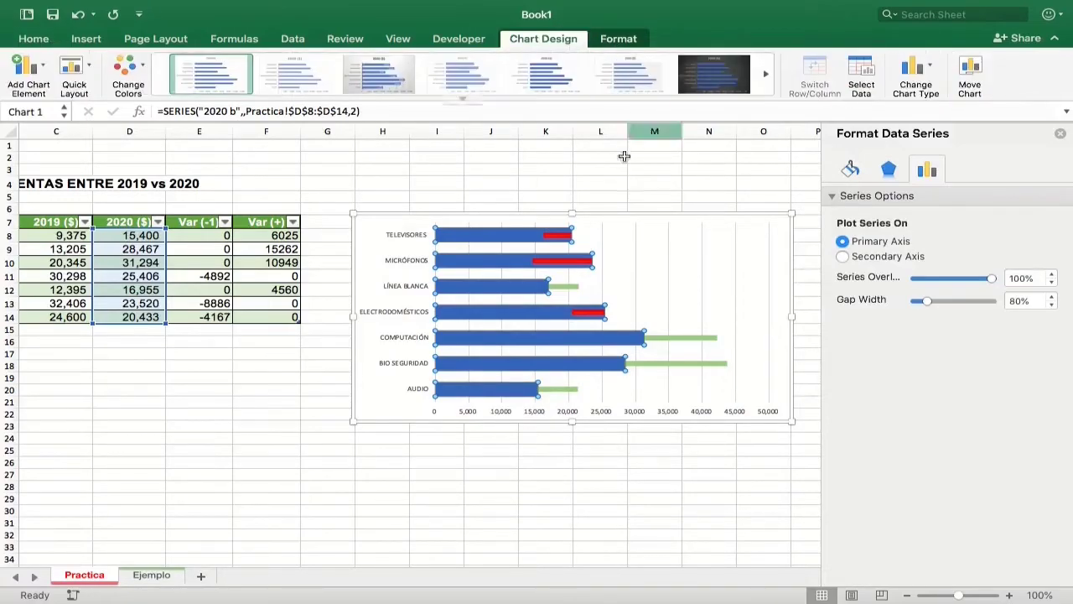
left_click(42, 72)
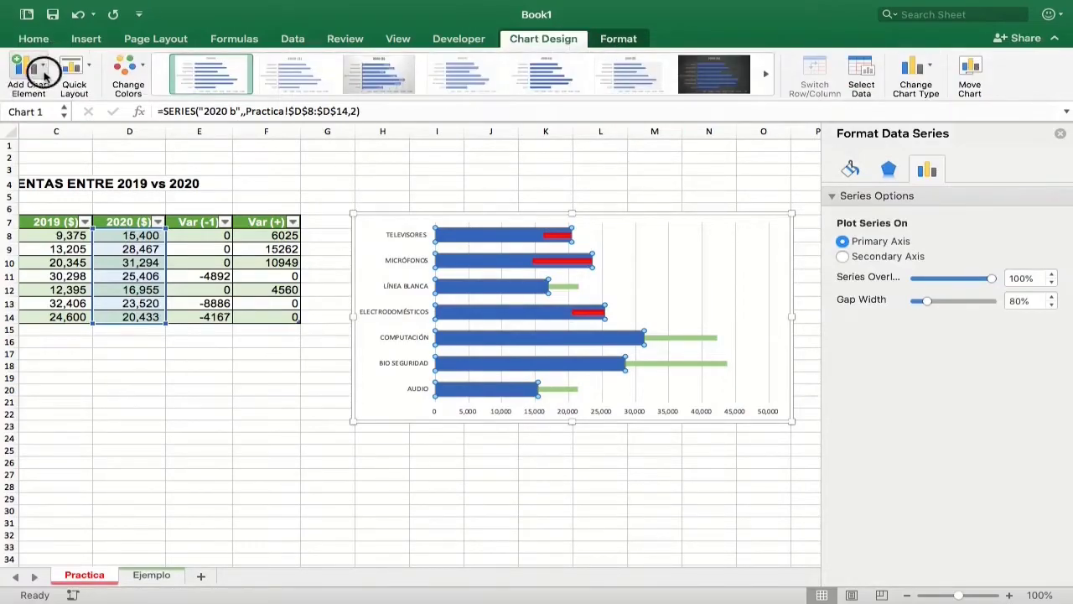
mouse_move(111, 150)
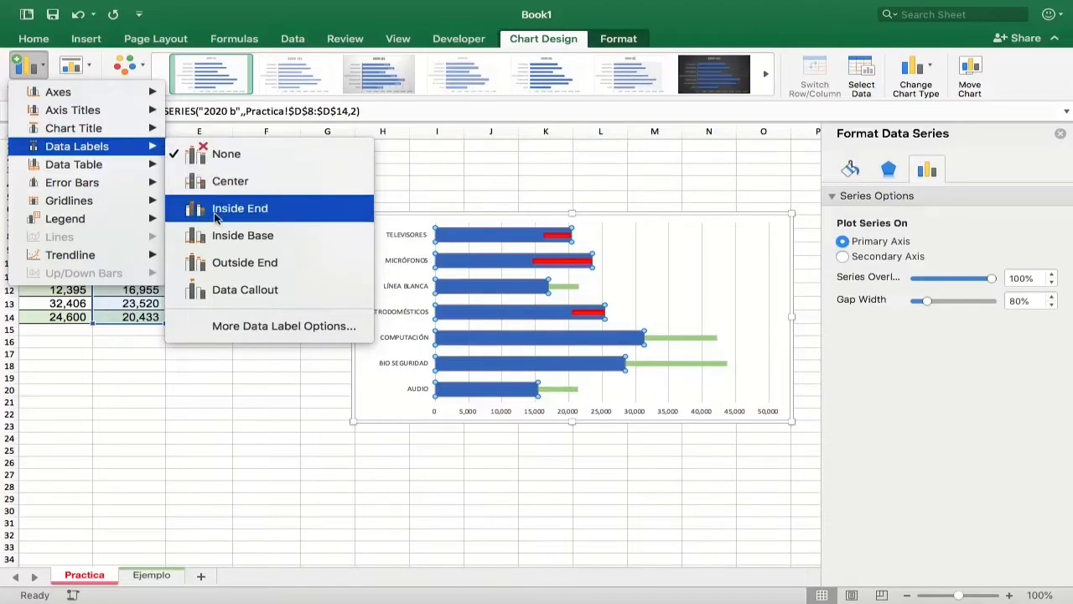
left_click(213, 239)
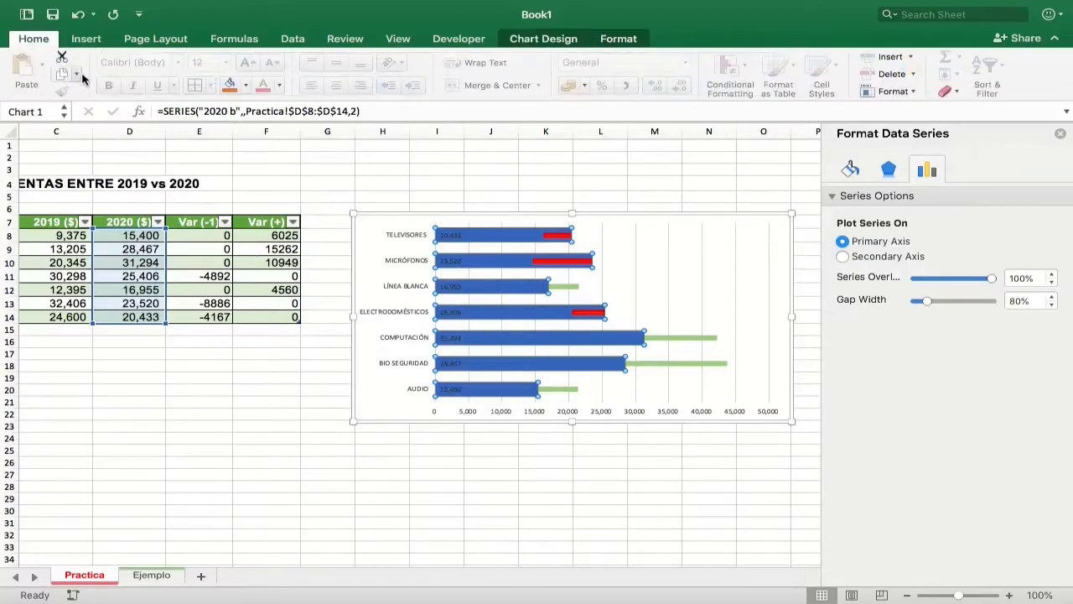
- Format the 2020 b data labels as bold white Arial, size 11
left_click(454, 236)
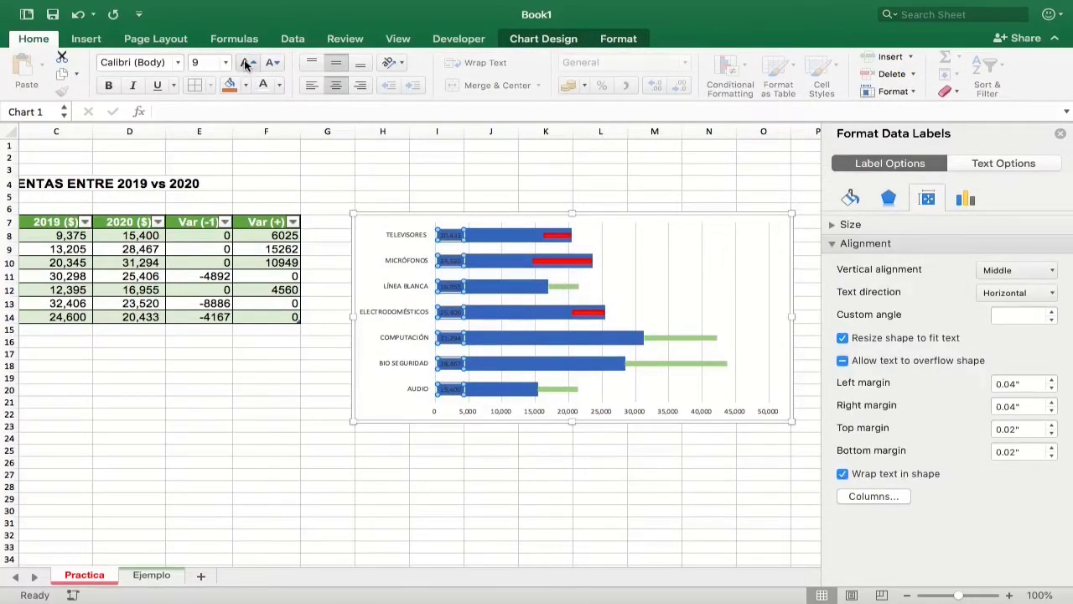
left_click(177, 62)
mouse_move(319, 185)
left_click(372, 184)
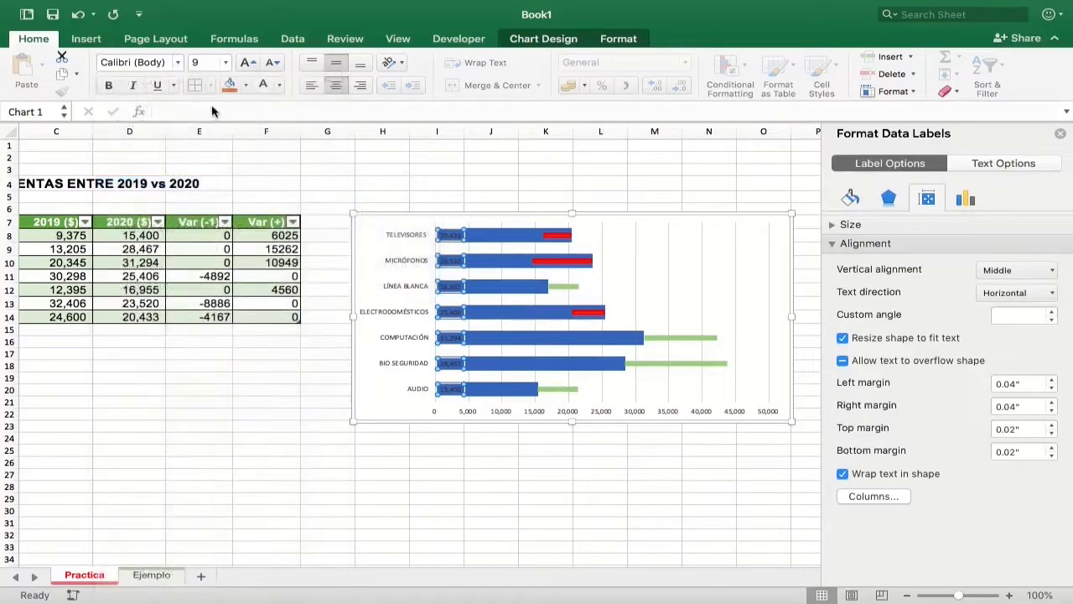
left_click(245, 64)
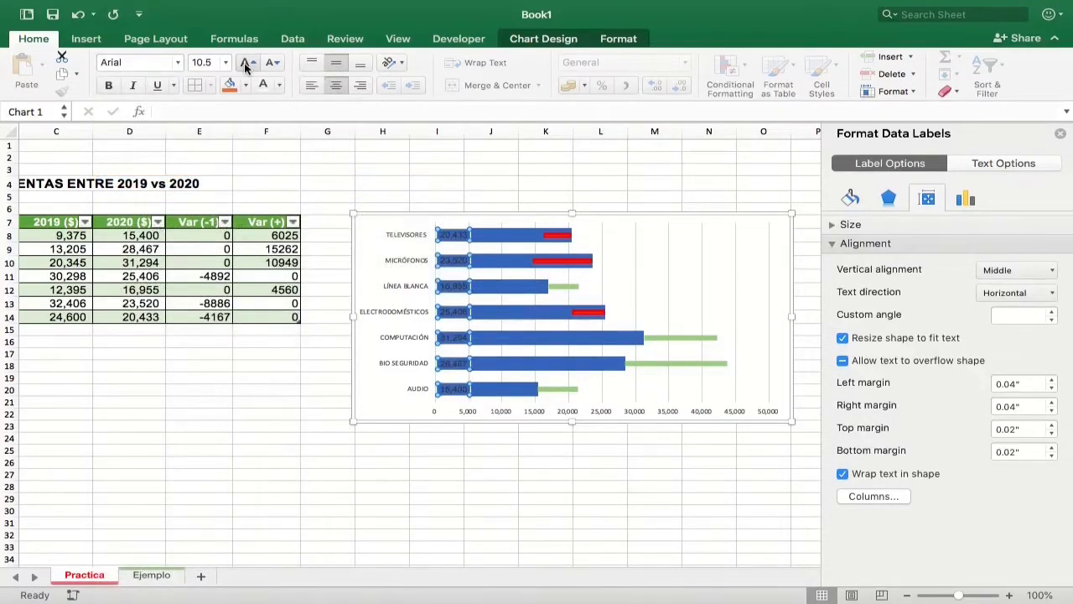
left_click(245, 64)
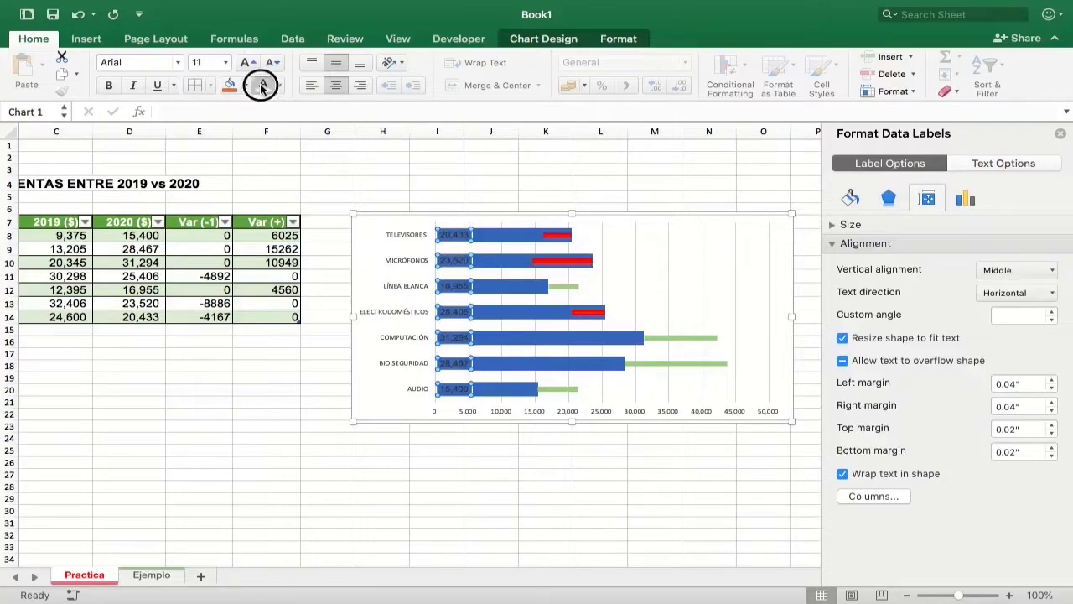
- Compare the chart with the Ejemplo sheet, then close the formatting pane and hide the gridlines on the Practica sheet
left_click(151, 575)
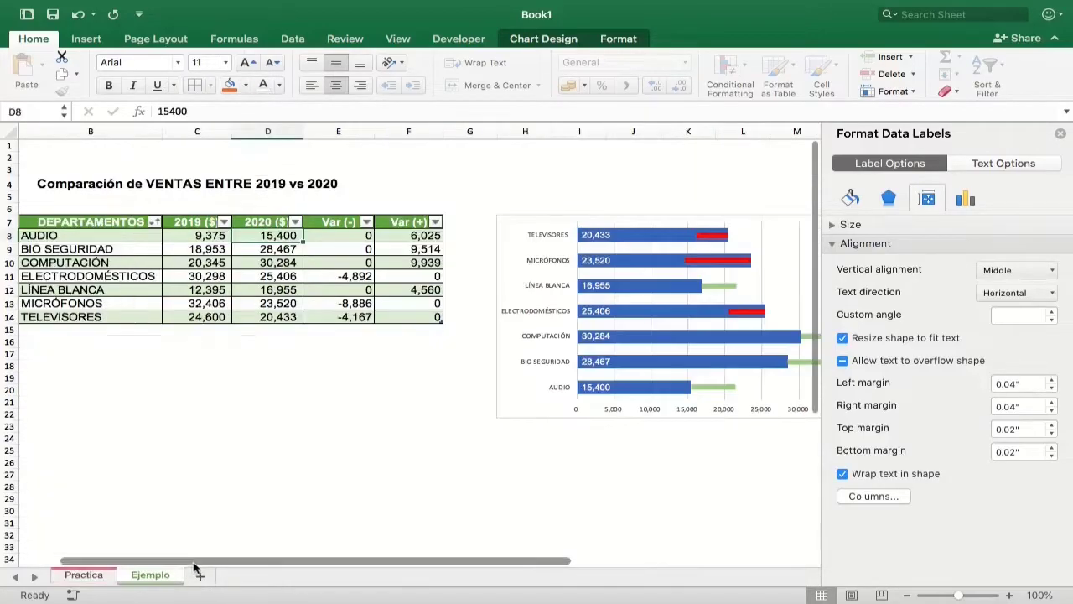
scroll(463, 484, "right", 3)
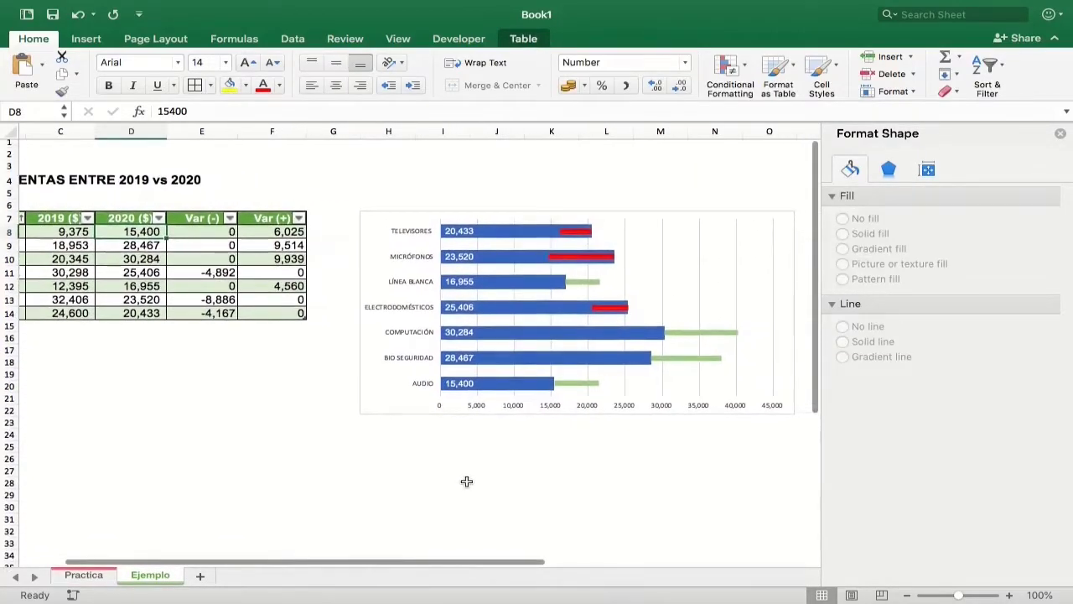
scroll(467, 481, "left", 5)
scroll(475, 454, "left", 2)
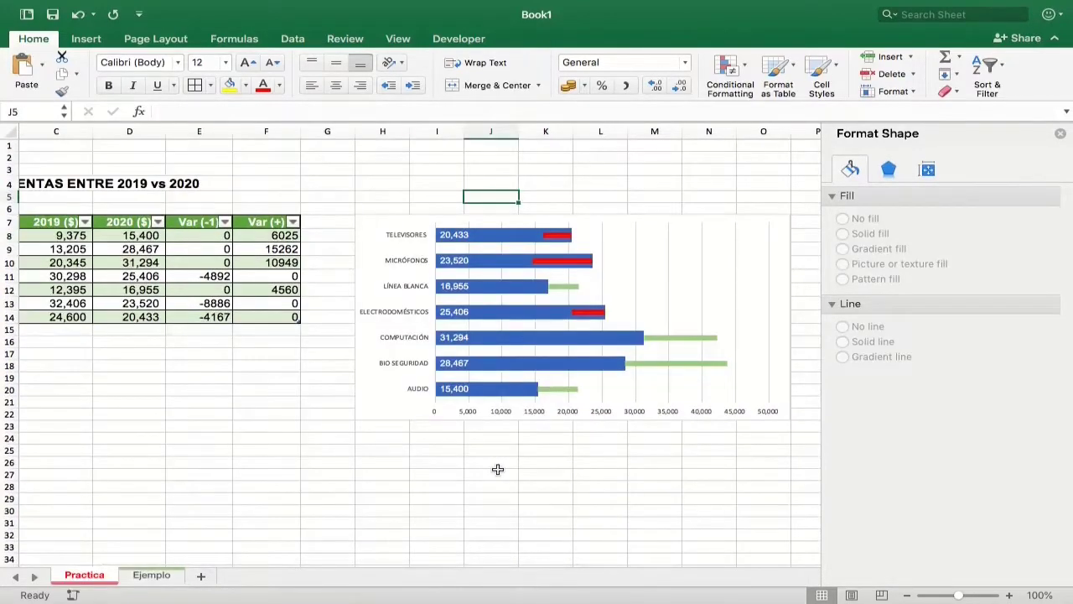
scroll(342, 411, "left", 3)
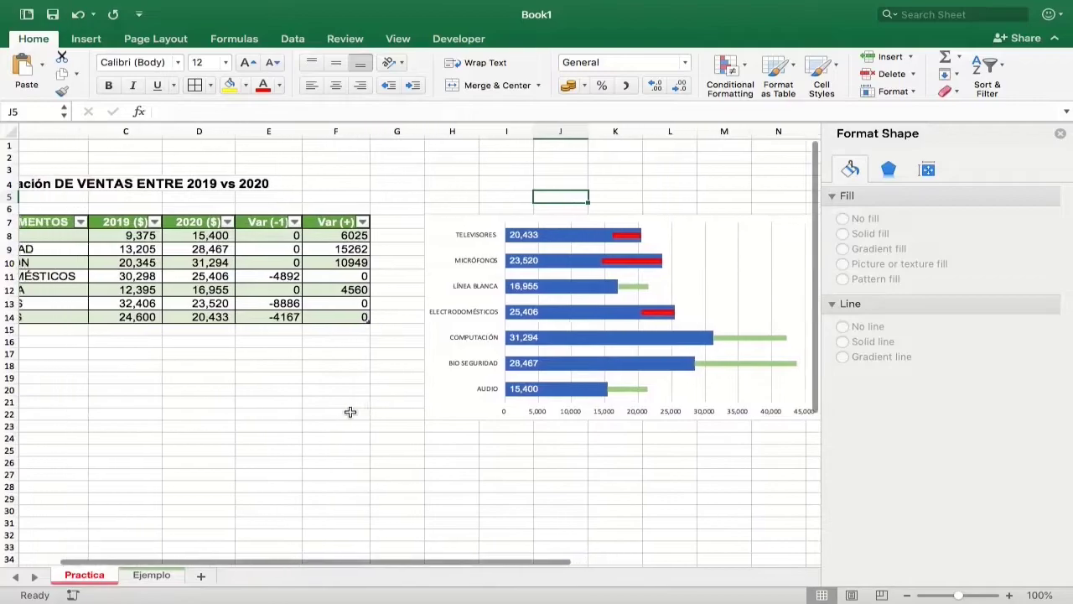
left_click(1060, 133)
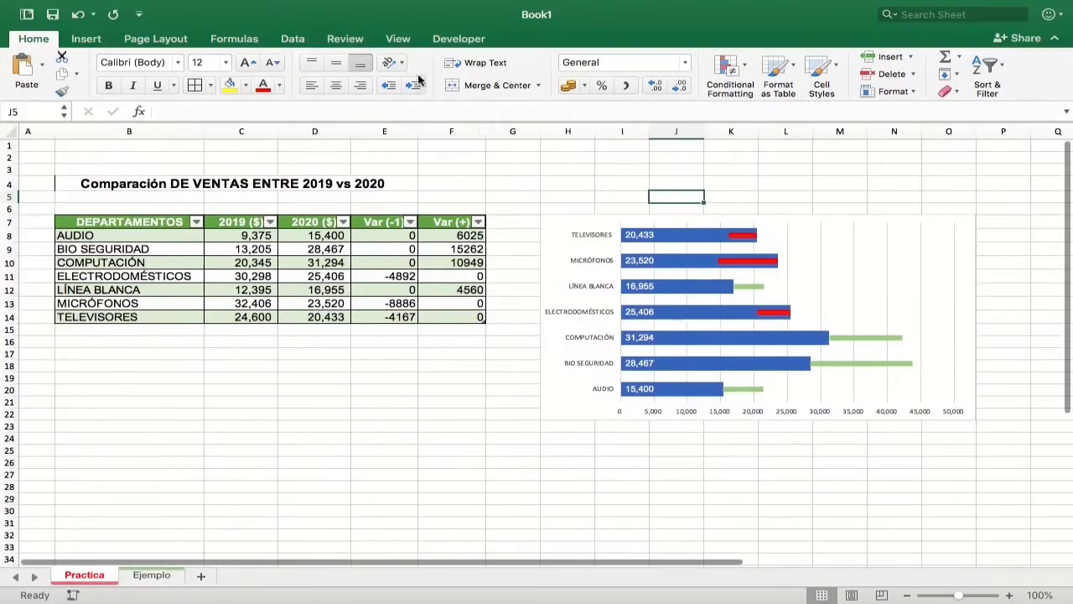
left_click(399, 38)
left_click(189, 85)
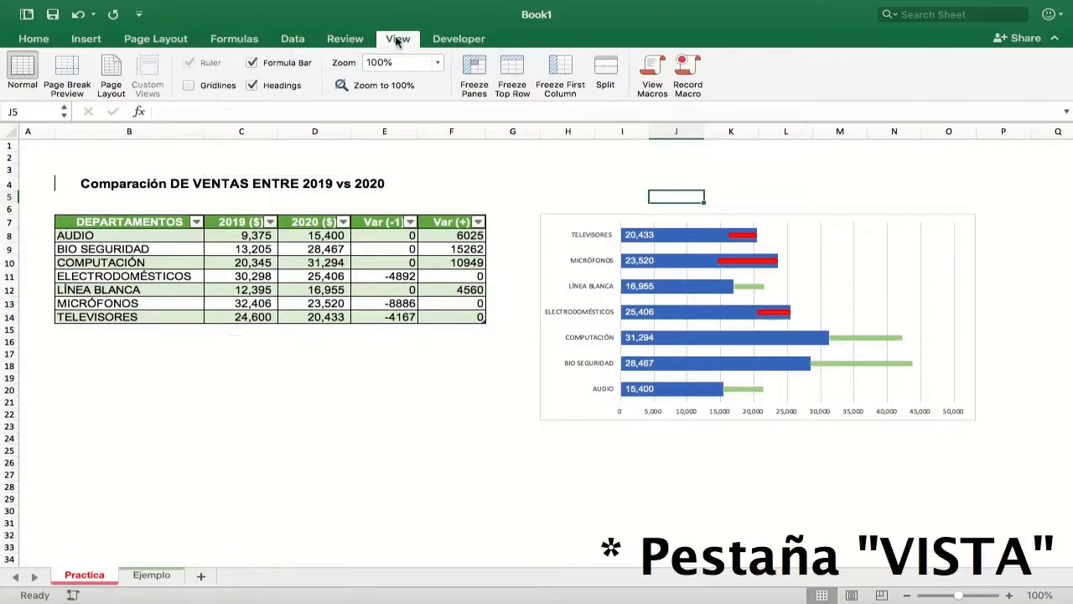
left_click(189, 85)
left_click(189, 85)
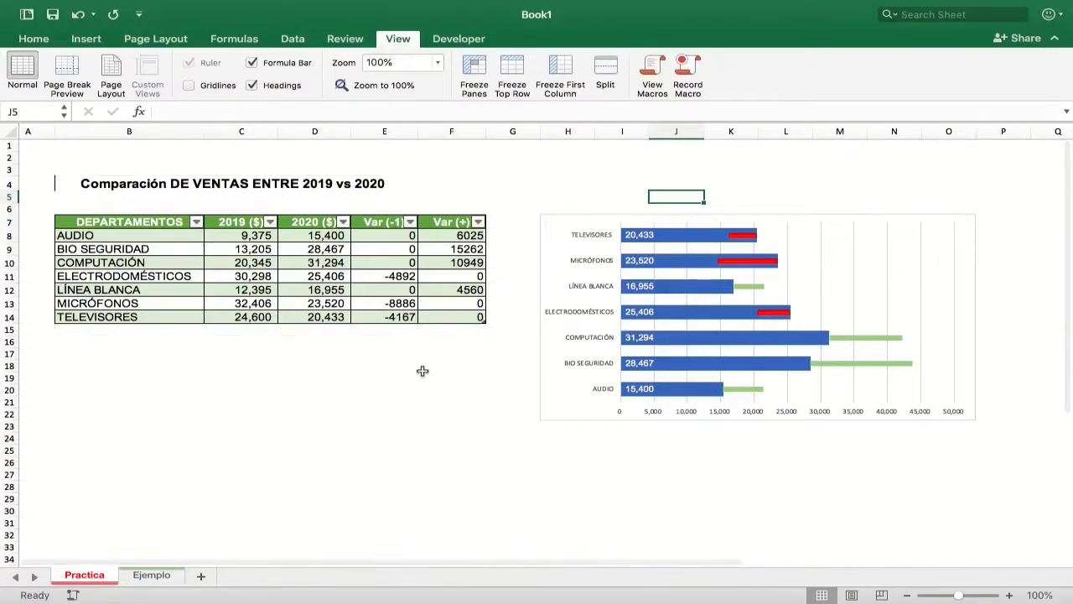
- Change the AUDIO sales to 15400 for 2019 (C8) and 10000 for 2020 (D8) to test the chart
left_click(253, 236)
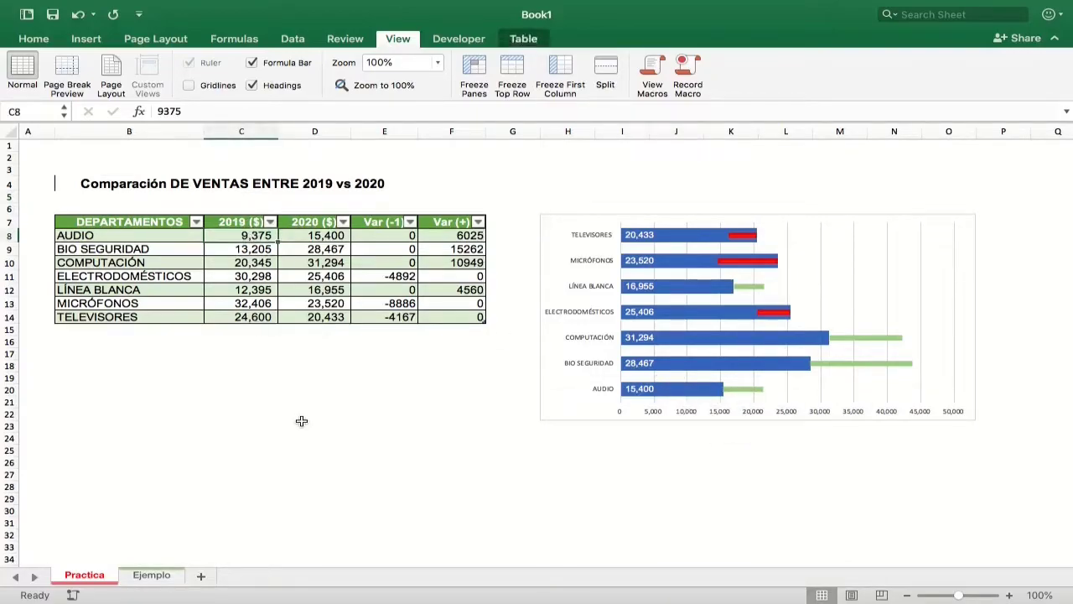
type("15,")
type("400")
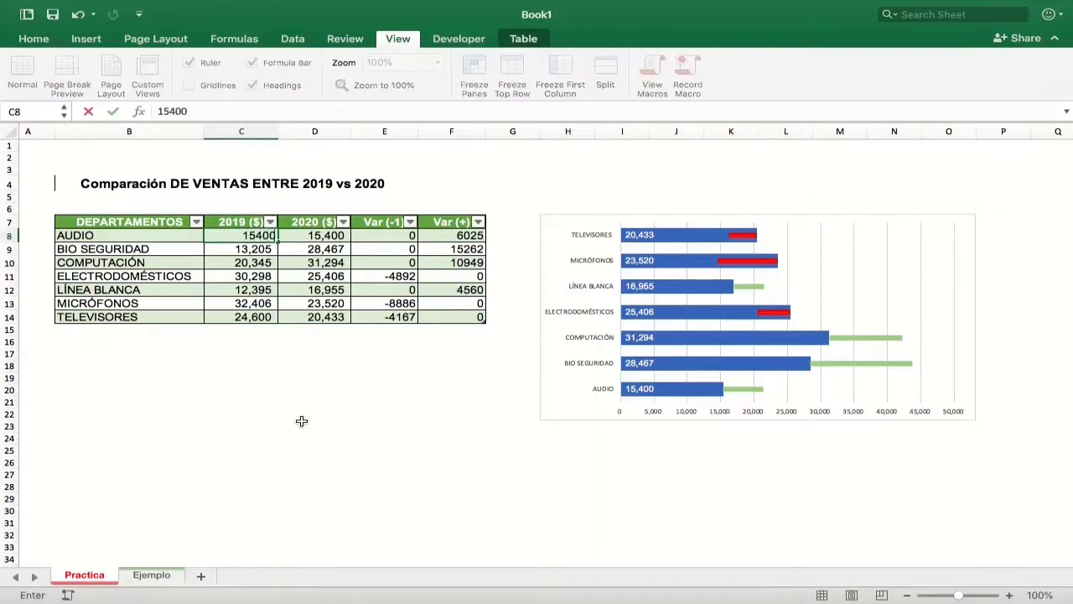
key("Tab")
type("1000")
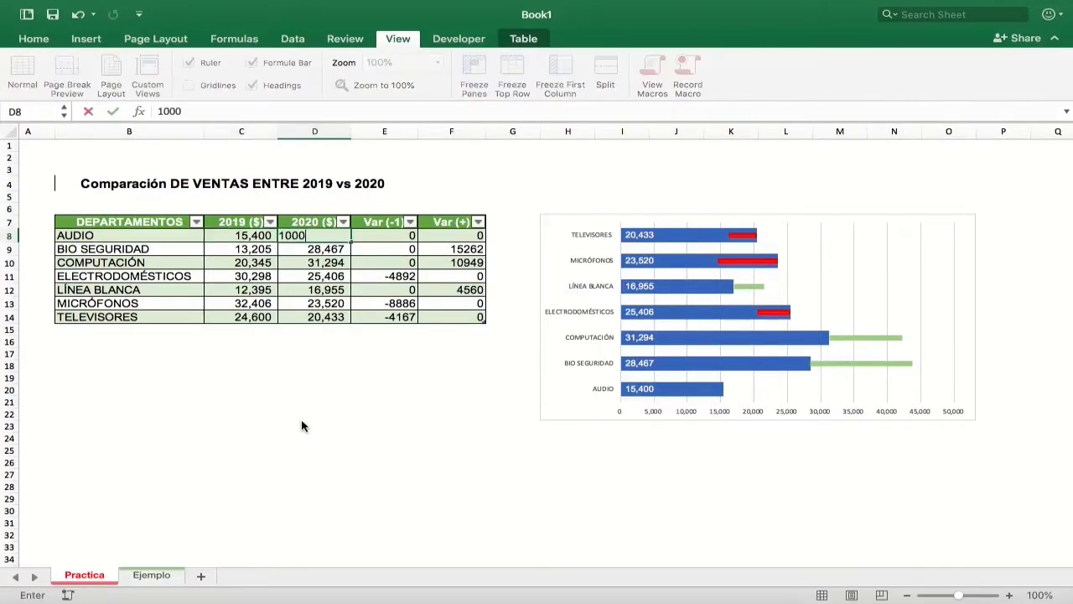
key("Return")
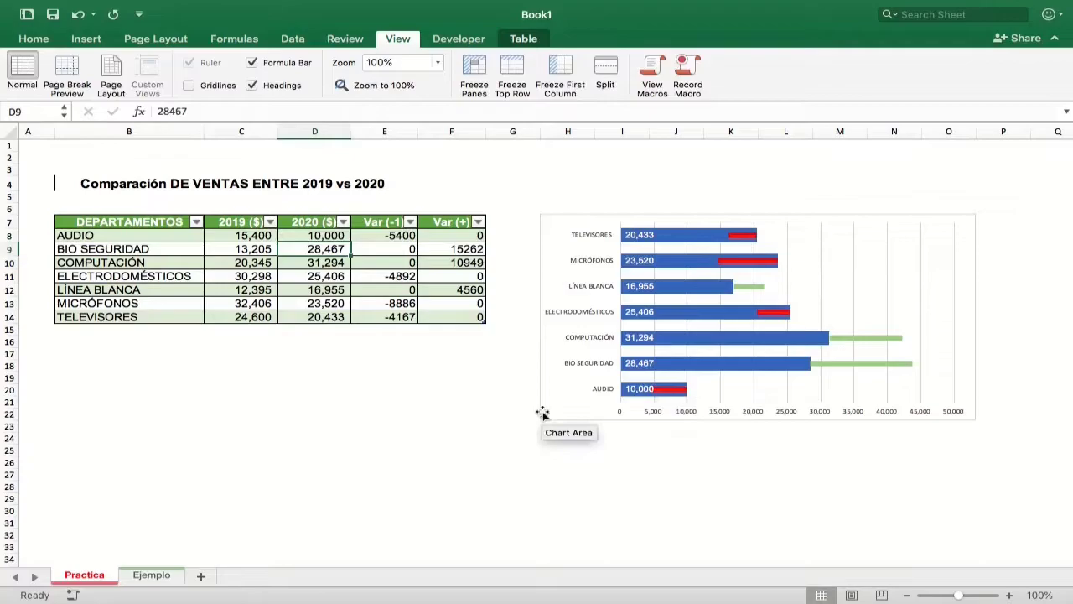
- Examine the Var (-1) column and its formula in E8, focusing on the 2020 minus 2019 subtraction, without changing it
left_click(400, 236)
key("ctrl+shift+Down")
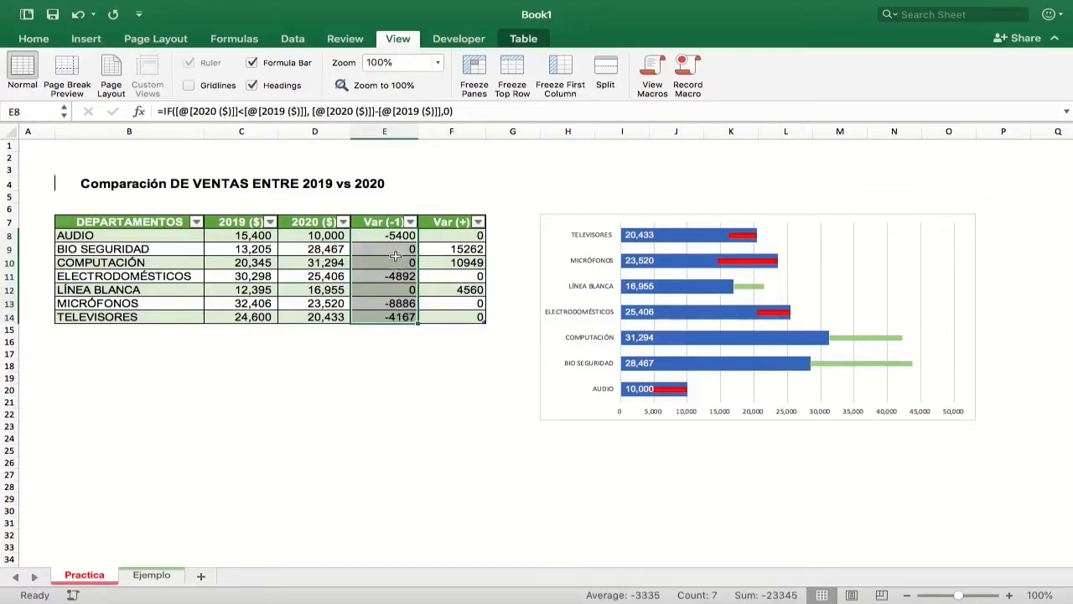
key("ctrl+shift+Up")
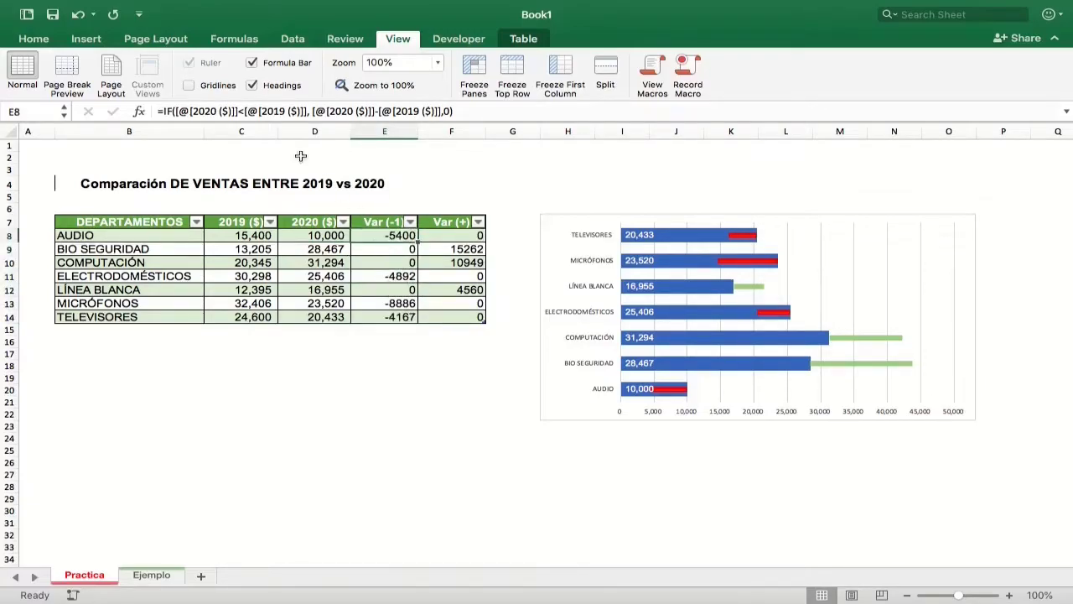
left_click_drag(312, 110, 433, 111)
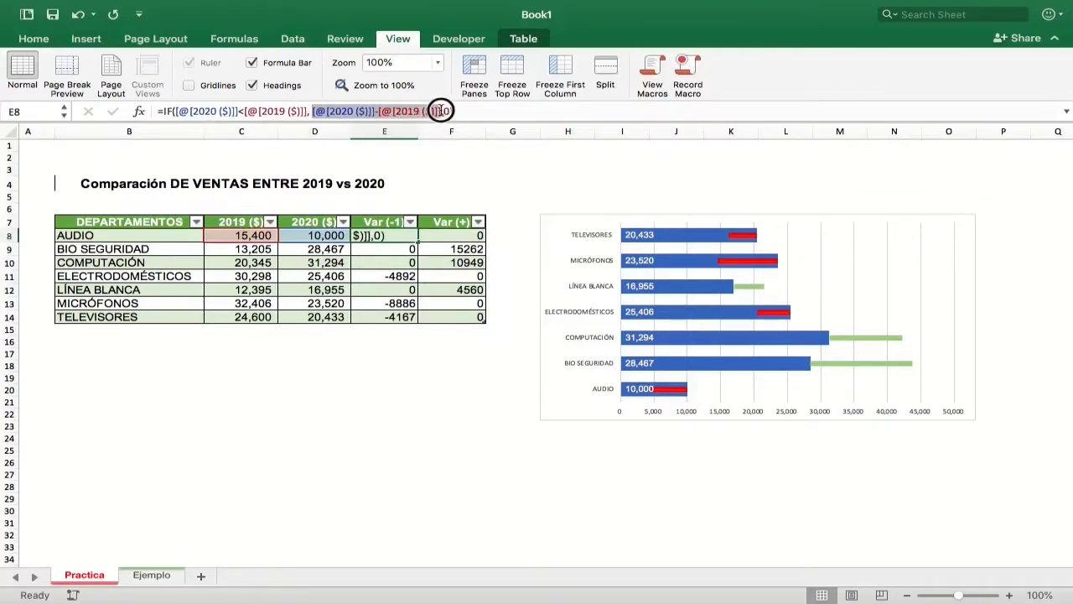
key("Escape")
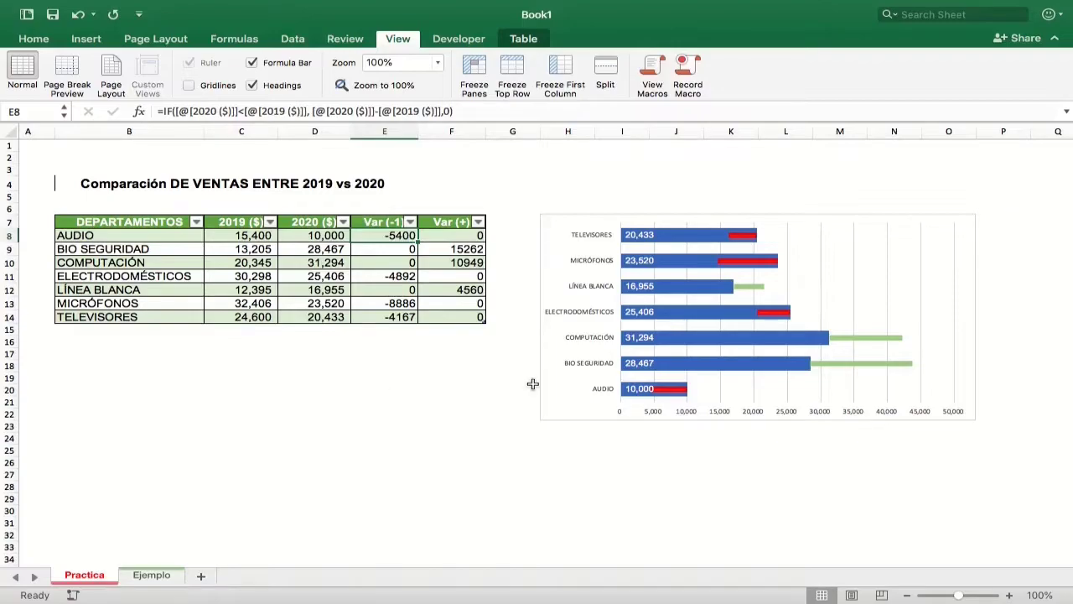